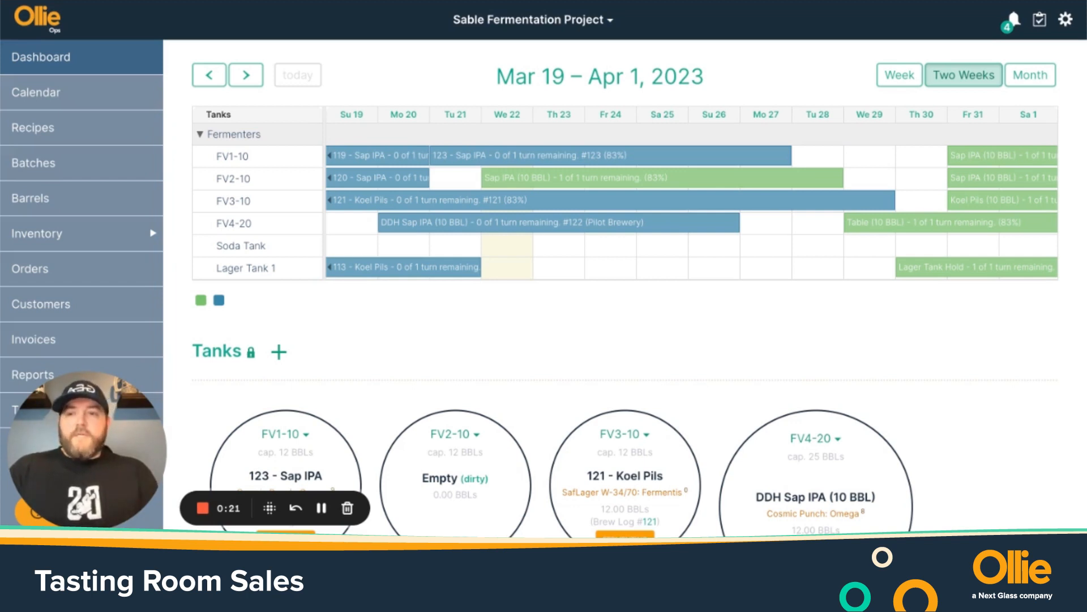
Step: Open the customer list to view the tasting room customers
scroll(611, 289, "down", 1)
scroll(612, 289, "up", 1)
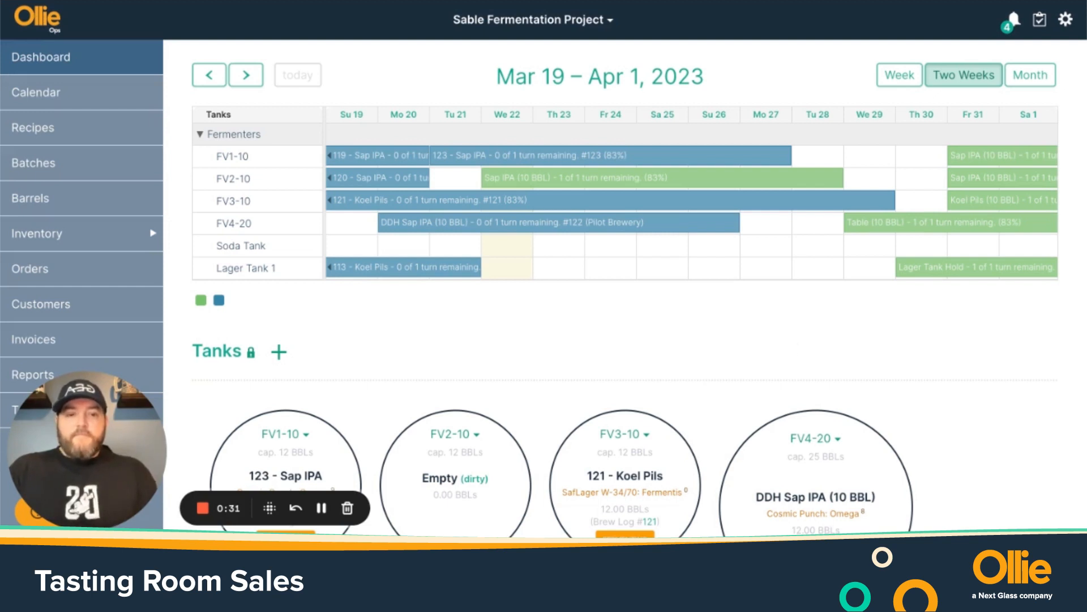
scroll(85, 221, "down", 1)
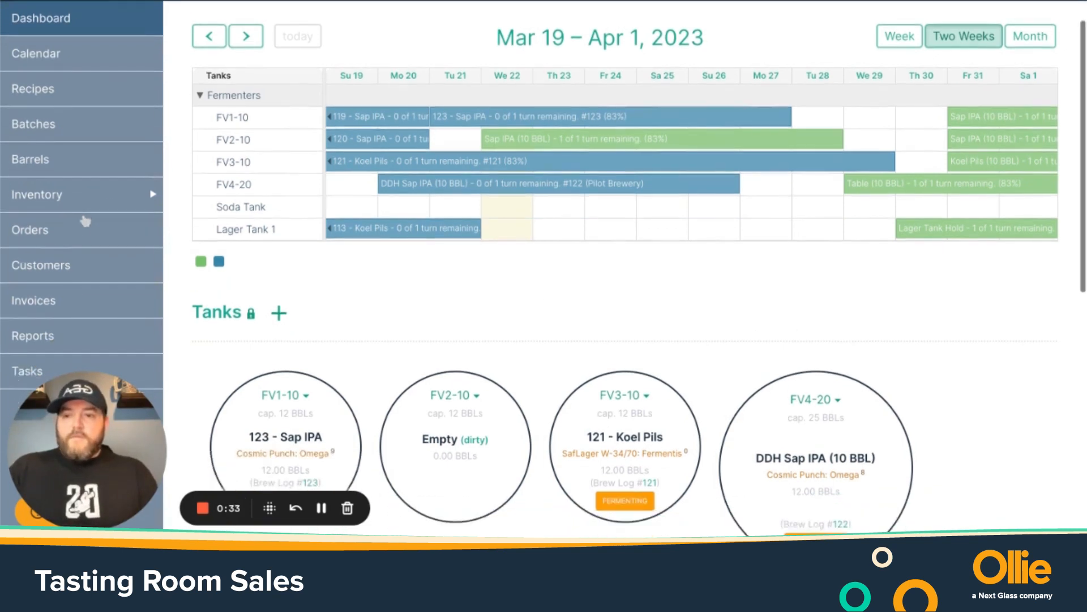
left_click(59, 272)
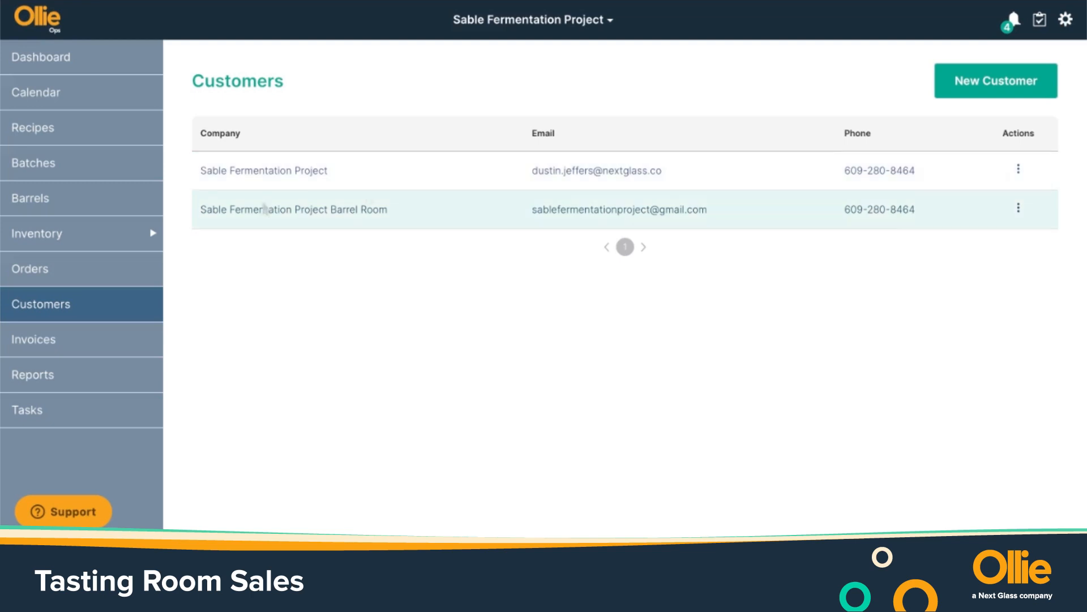
Step: Start a new invoice with Sable Fermentation Project as the customer
left_click(44, 350)
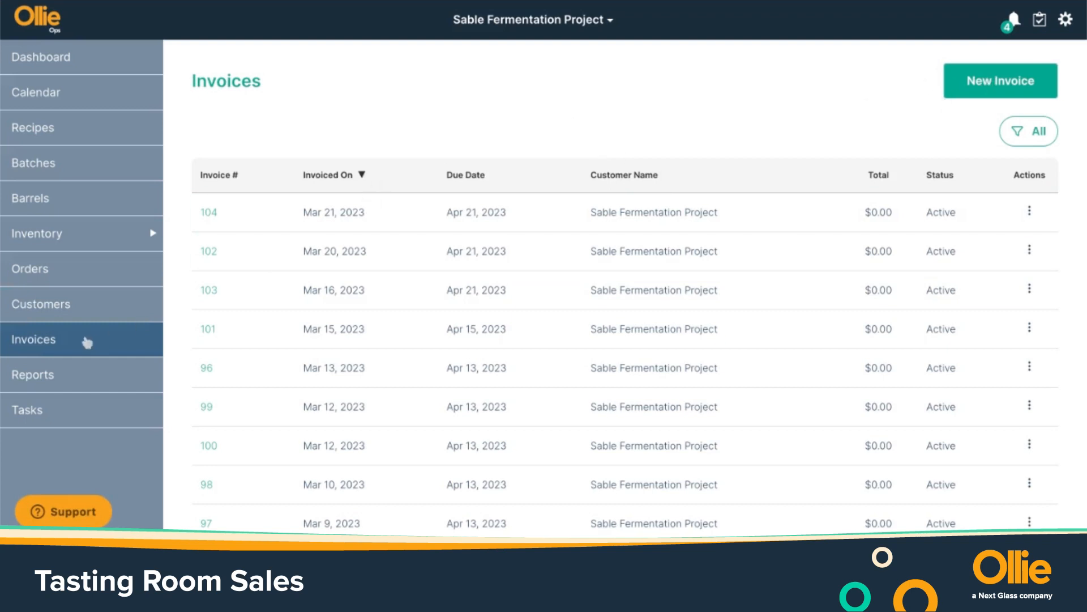
left_click(1002, 95)
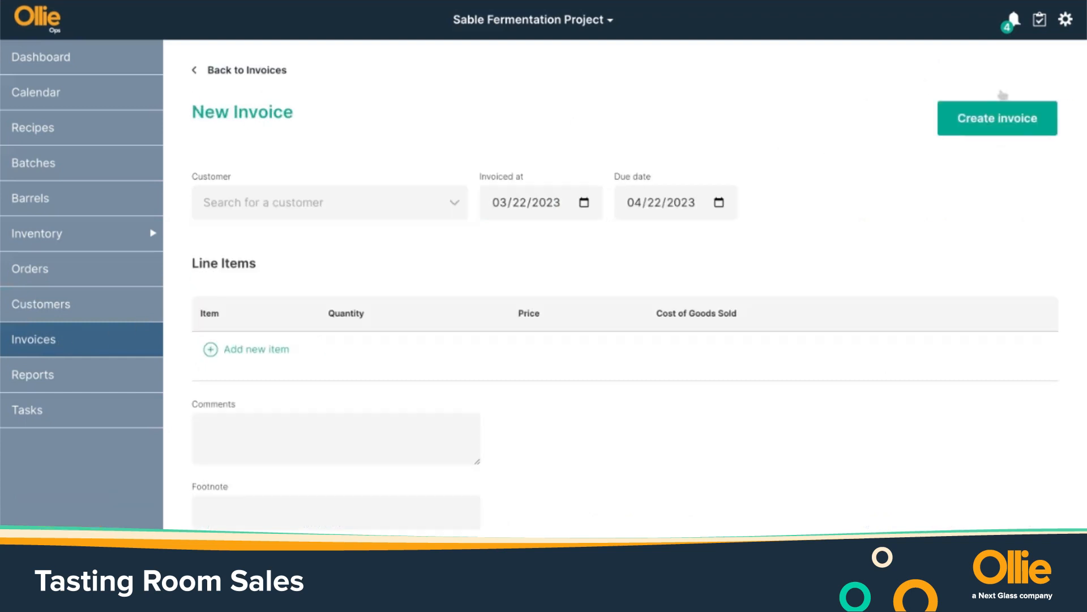
left_click(376, 218)
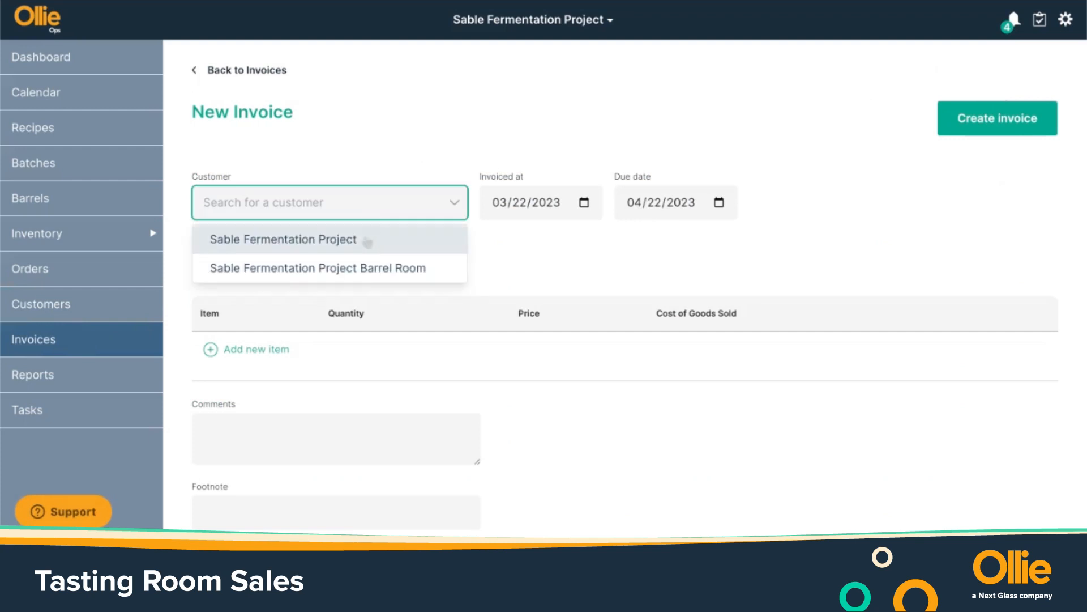
left_click(368, 242)
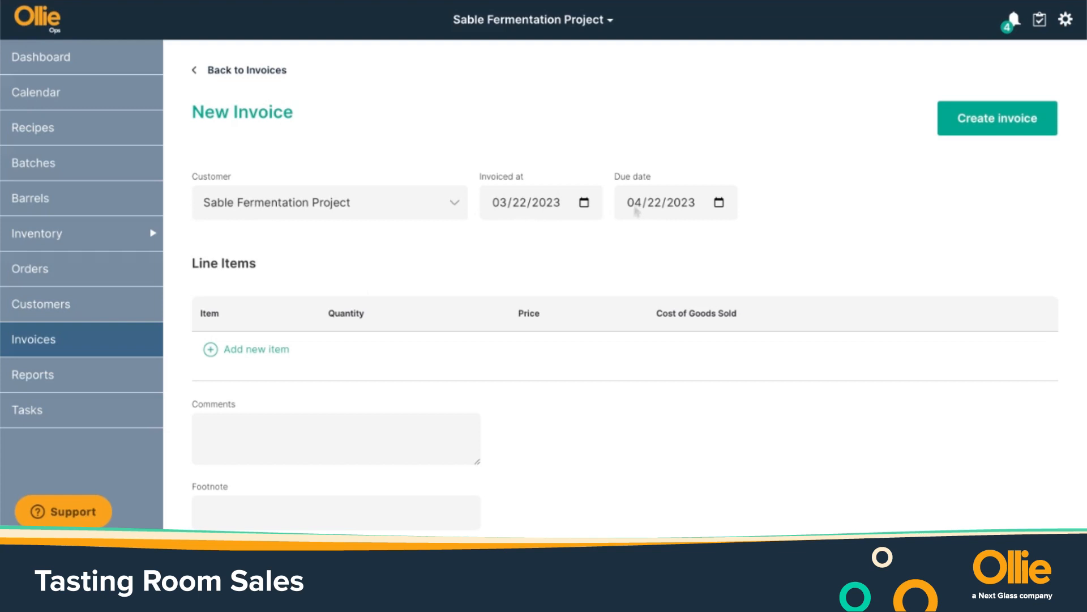
Step: Add a line item to the invoice and open its list of available items
scroll(417, 249, "down", 1)
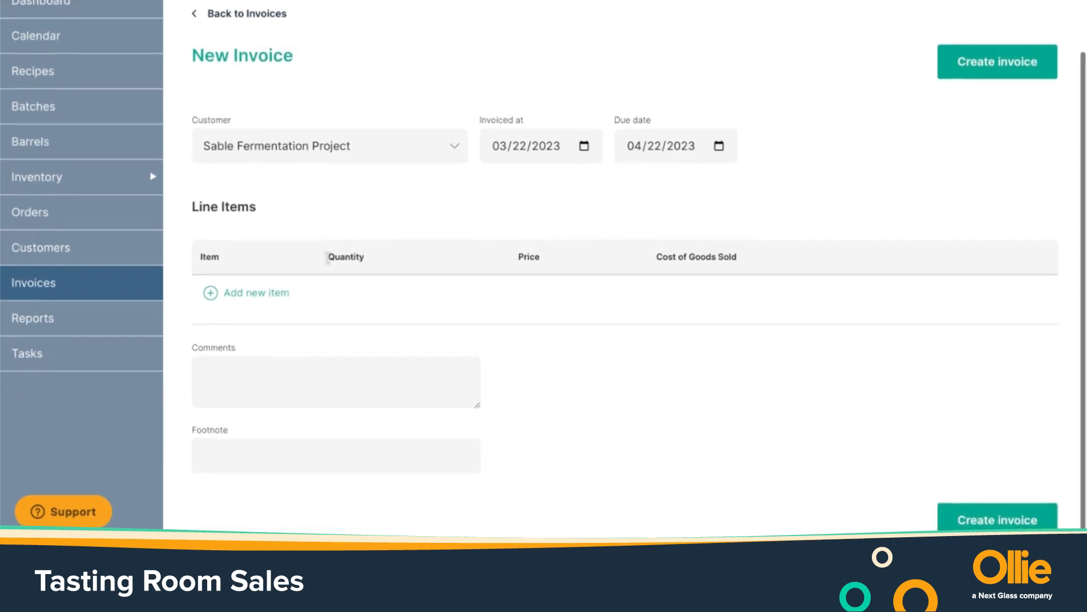
left_click(244, 293)
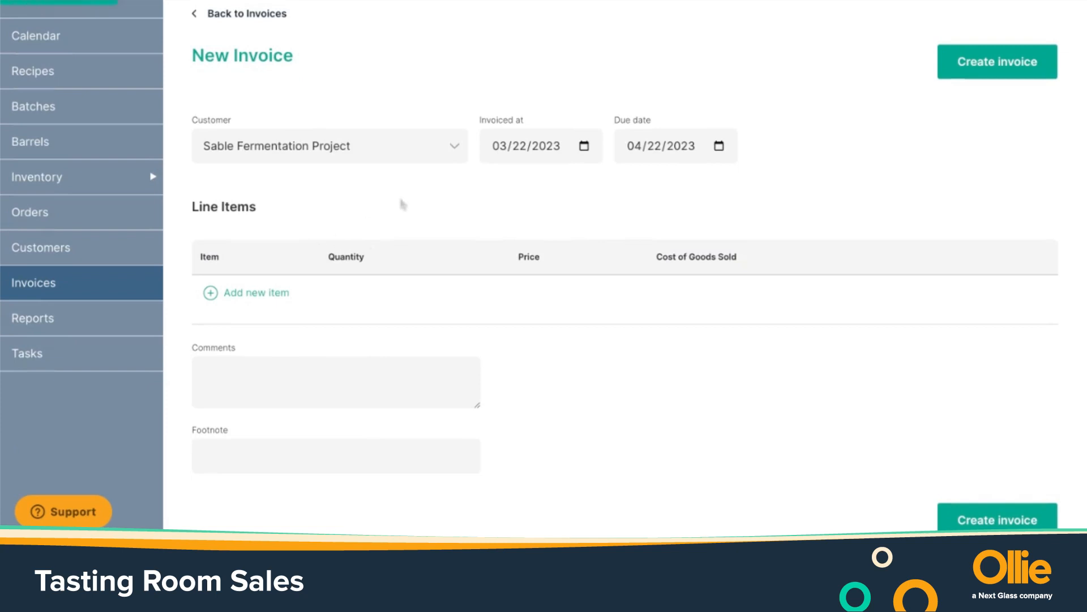
scroll(401, 213, "down", 1)
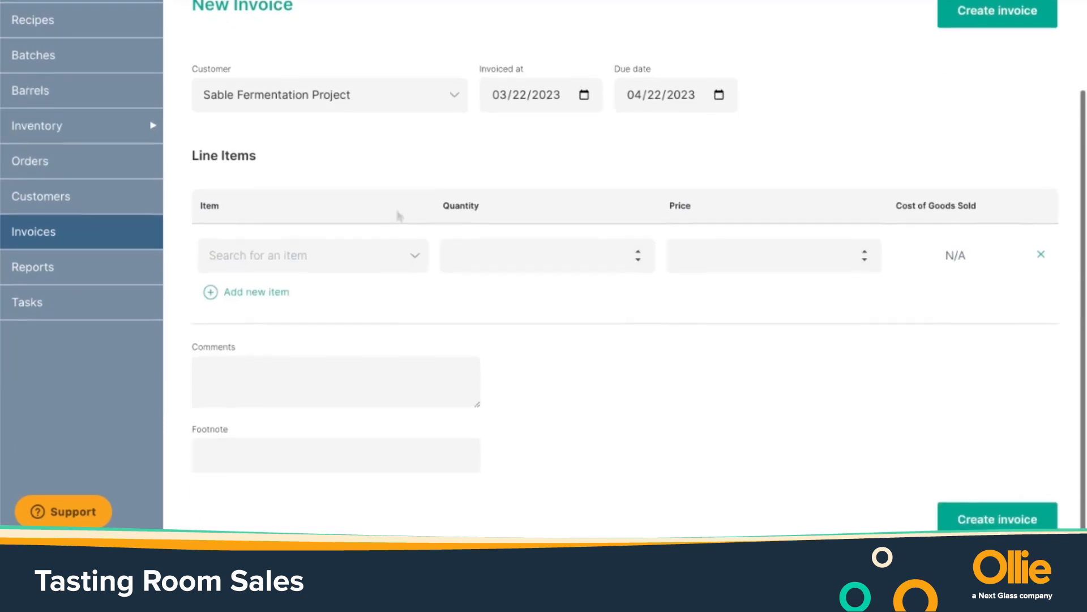
left_click(385, 258)
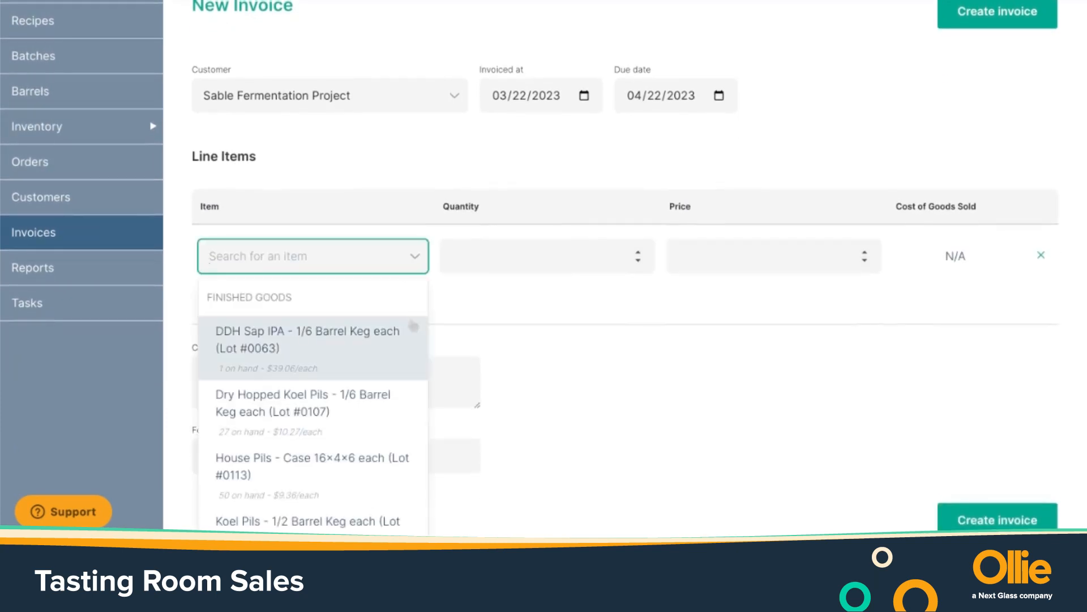
Step: Look through the finished goods, their lots and on-hand amounts in the item list
scroll(413, 325, "down", 2)
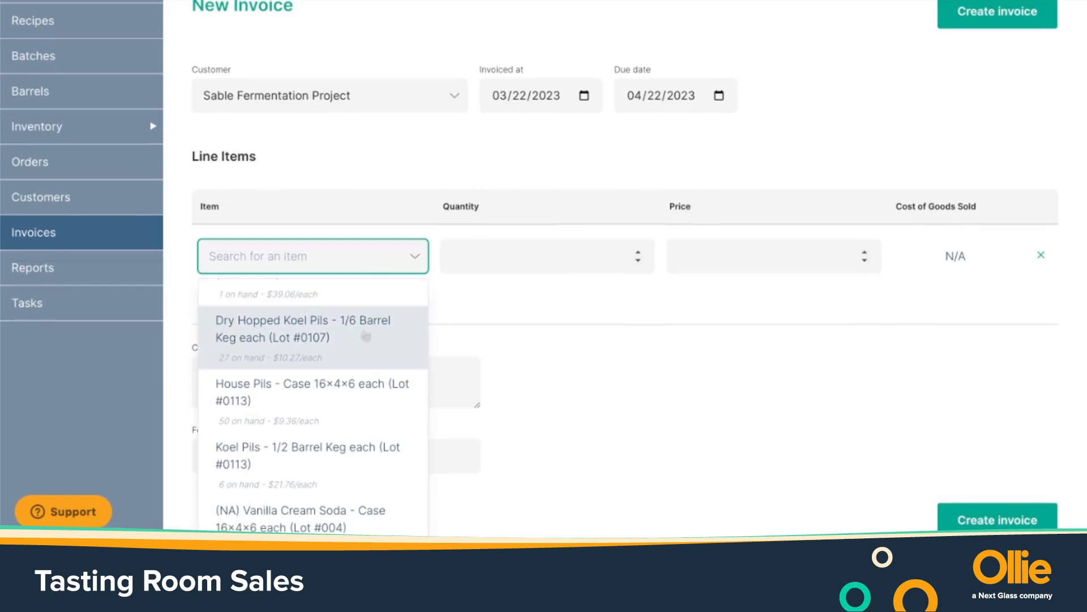
scroll(365, 336, "down", 3)
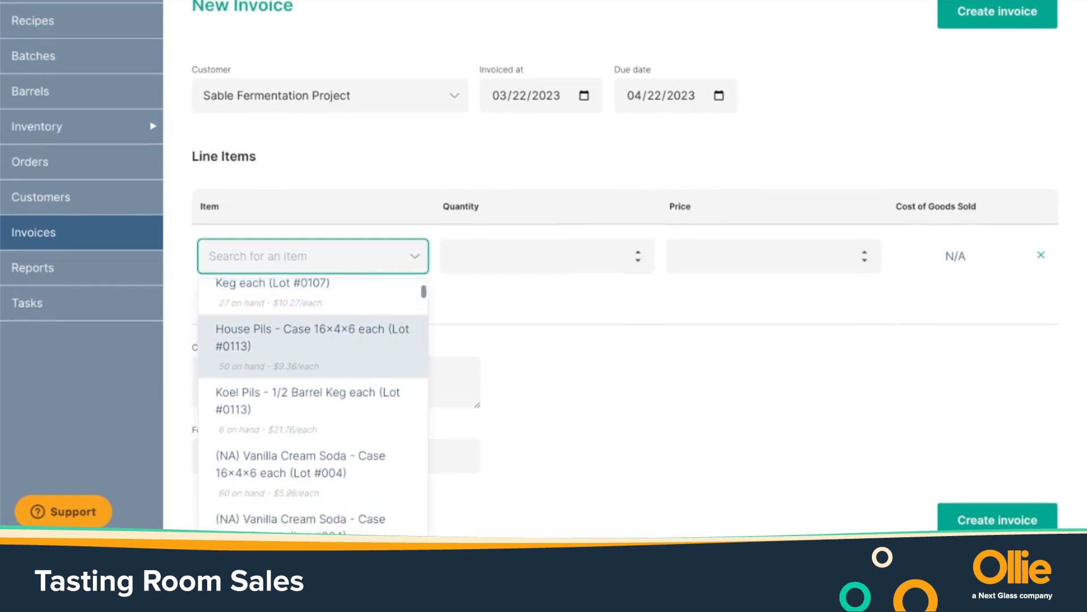
scroll(344, 378, "down", 2)
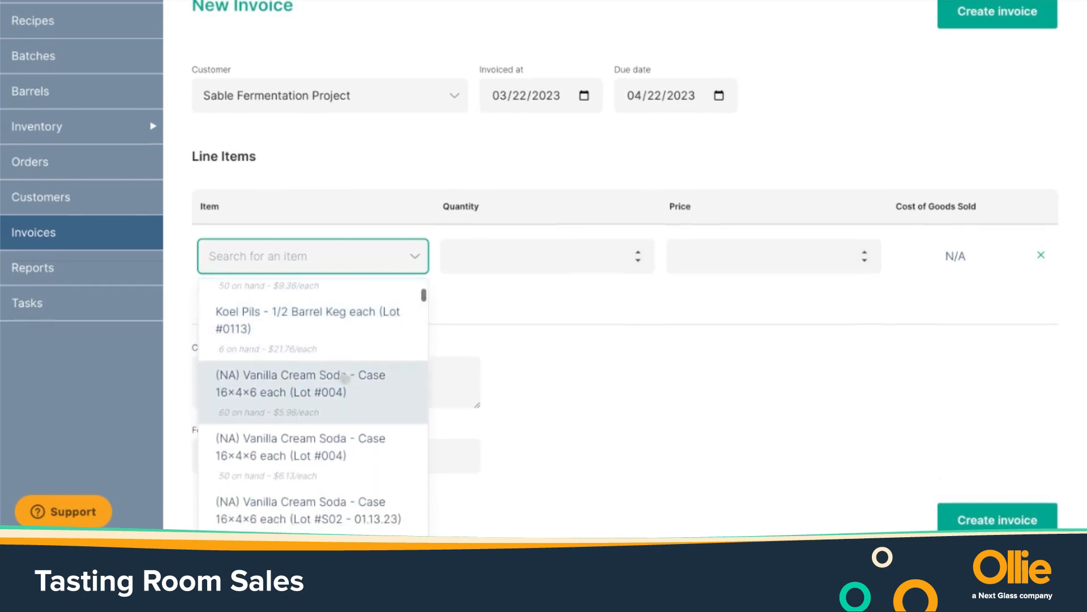
scroll(325, 380, "down", 7)
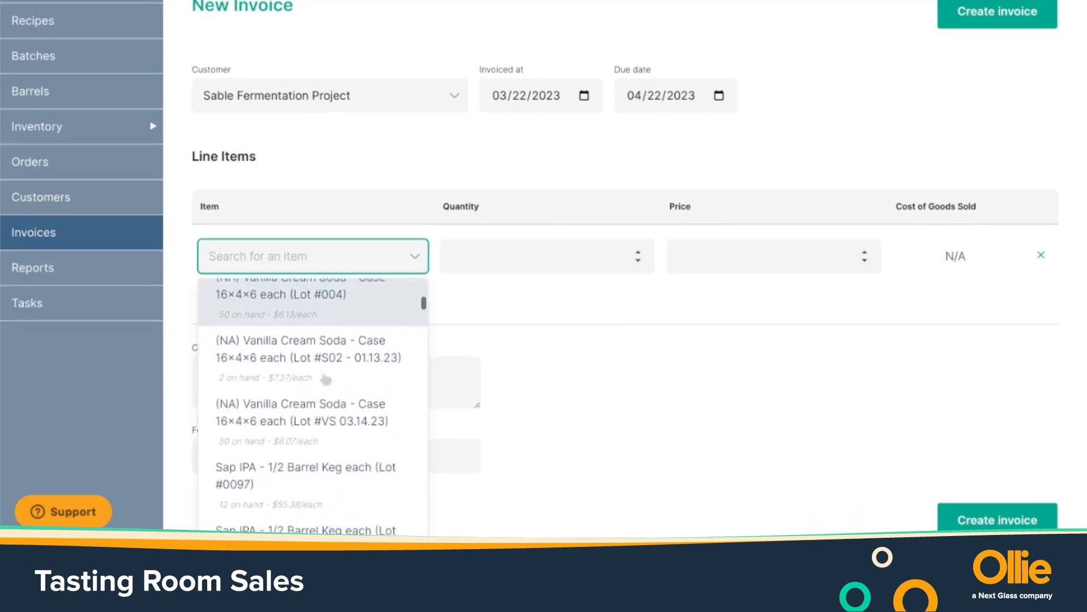
scroll(321, 419, "down", 4)
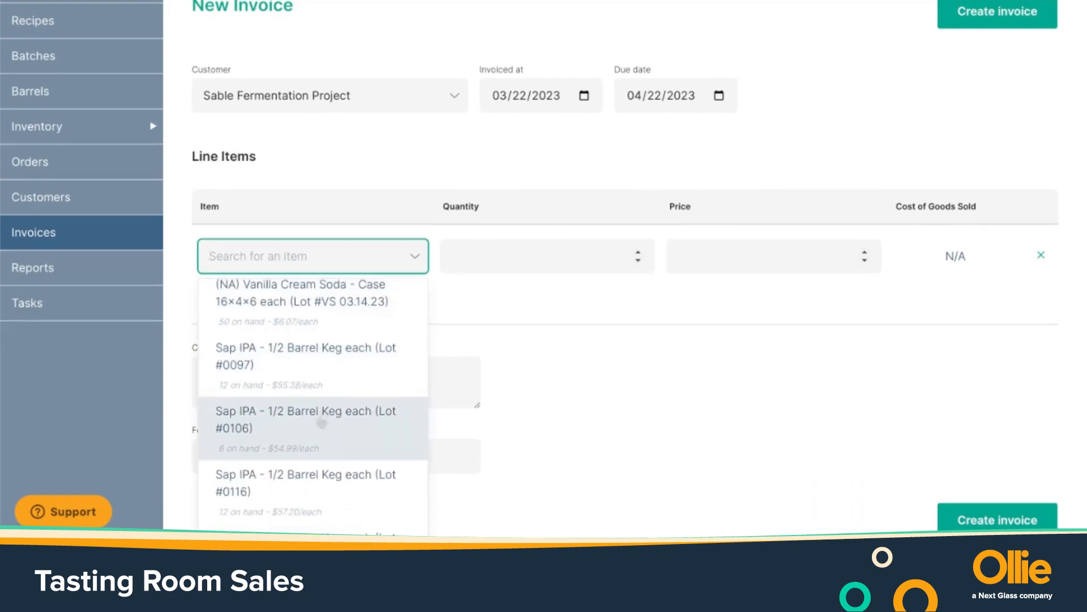
scroll(321, 420, "down", 15)
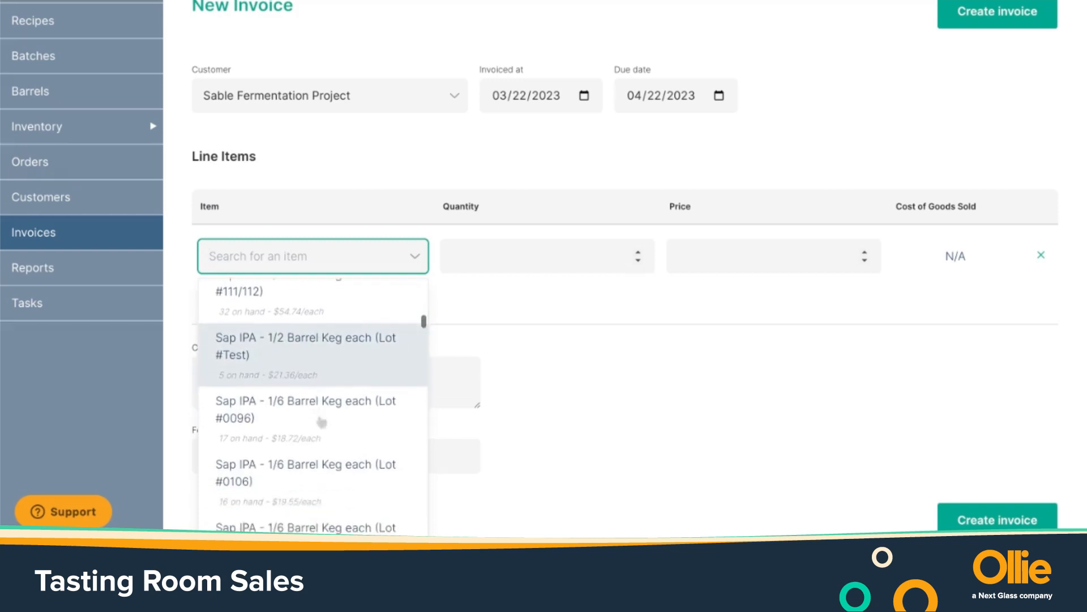
scroll(321, 421, "down", 3)
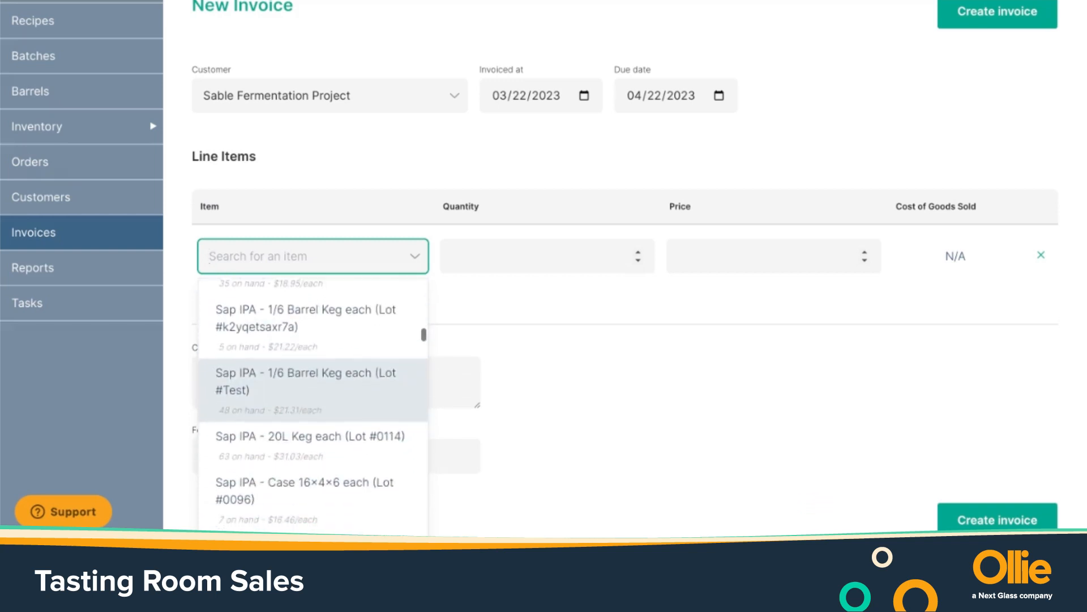
scroll(321, 421, "up", 20)
Step: Search the line item's choices by the product name "koel" and clear the search
type("koel")
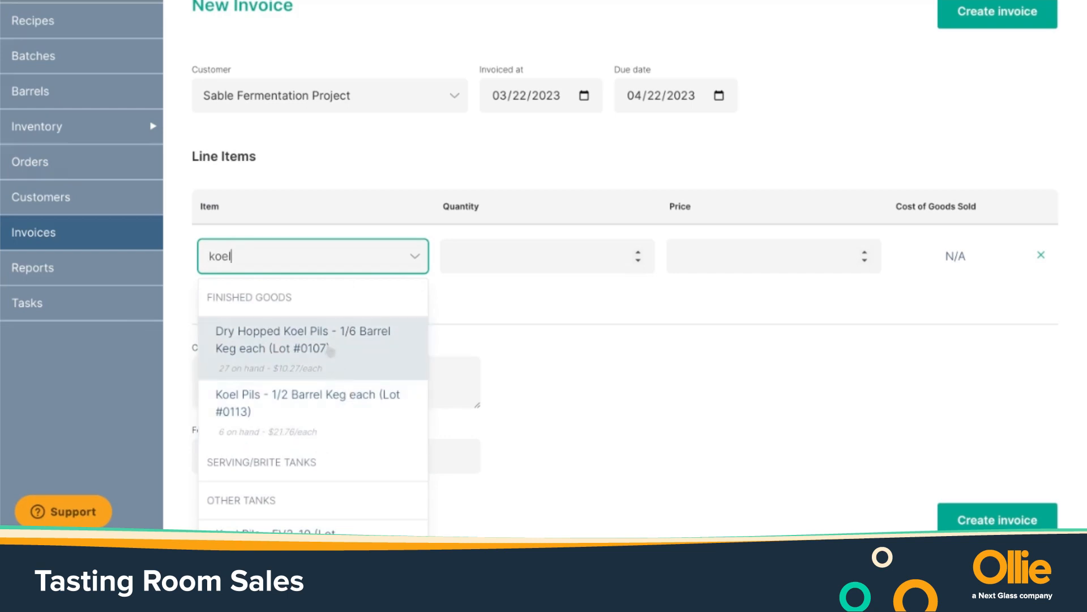
key("BackSpace")
key("BackSpace")
key("BackSpace")
key("BackSpace")
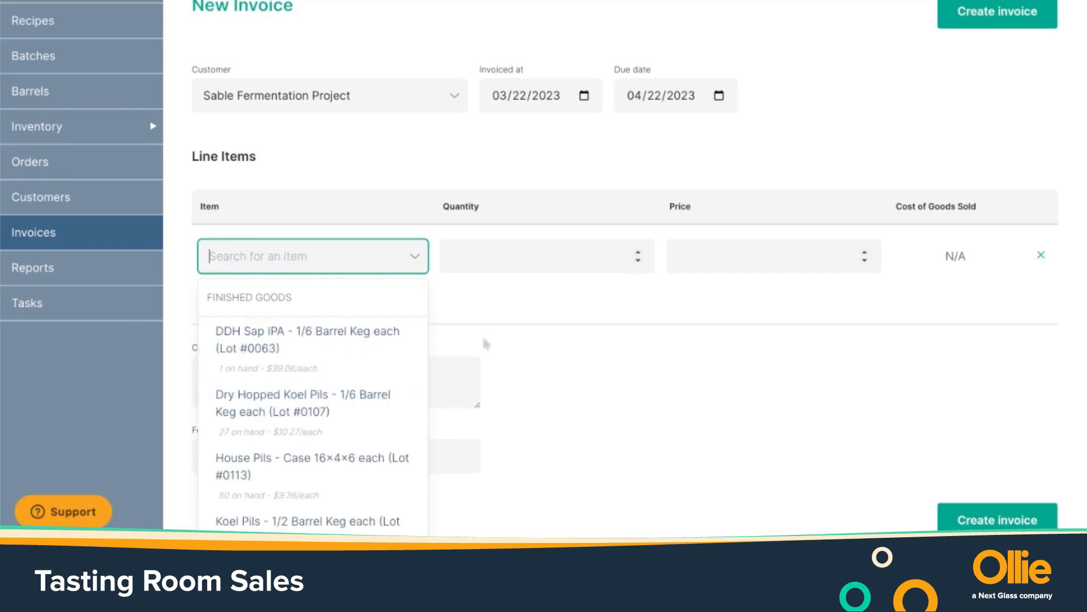
Step: Find lot 0107 and select Dry Hopped Koel Pils - 1/6 Barrel Keg as the first line item
type("01")
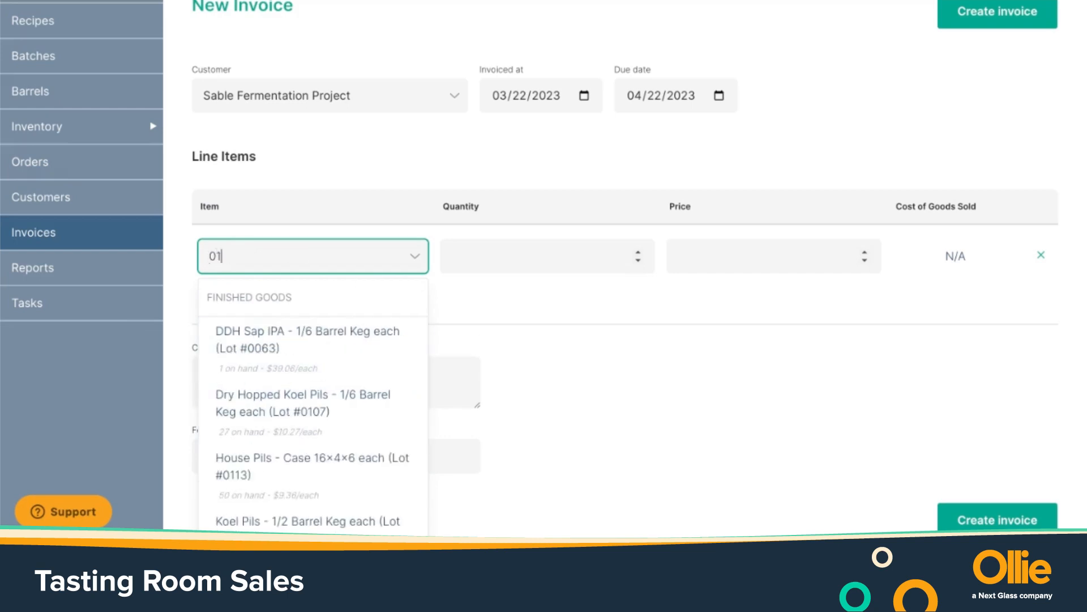
type("07")
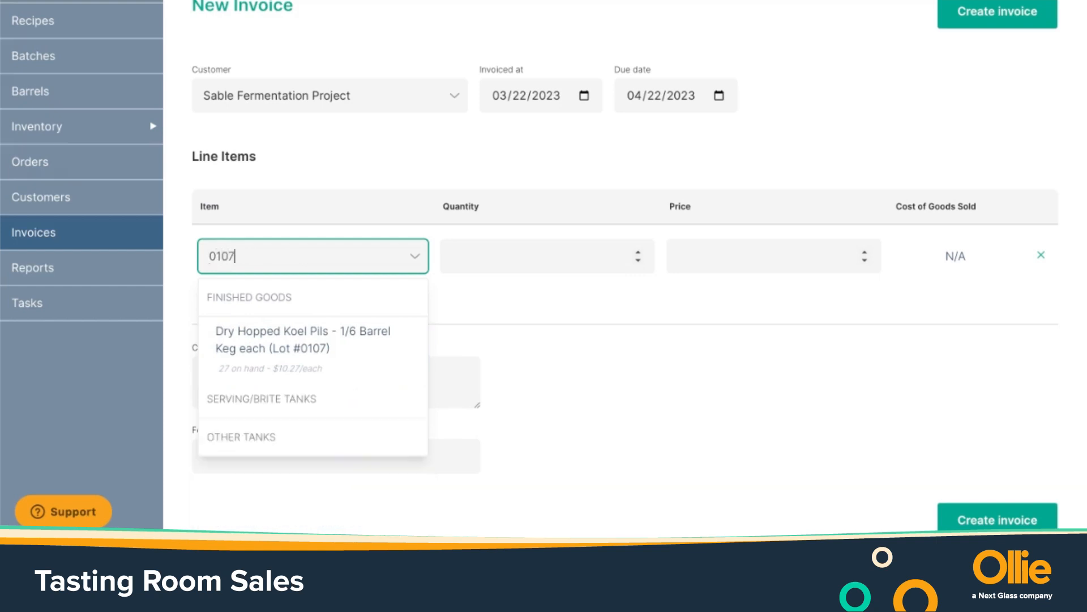
left_click(299, 360)
Step: Set the Dry Hopped Koel Pils line to quantity 2 and price 0
left_click(450, 256)
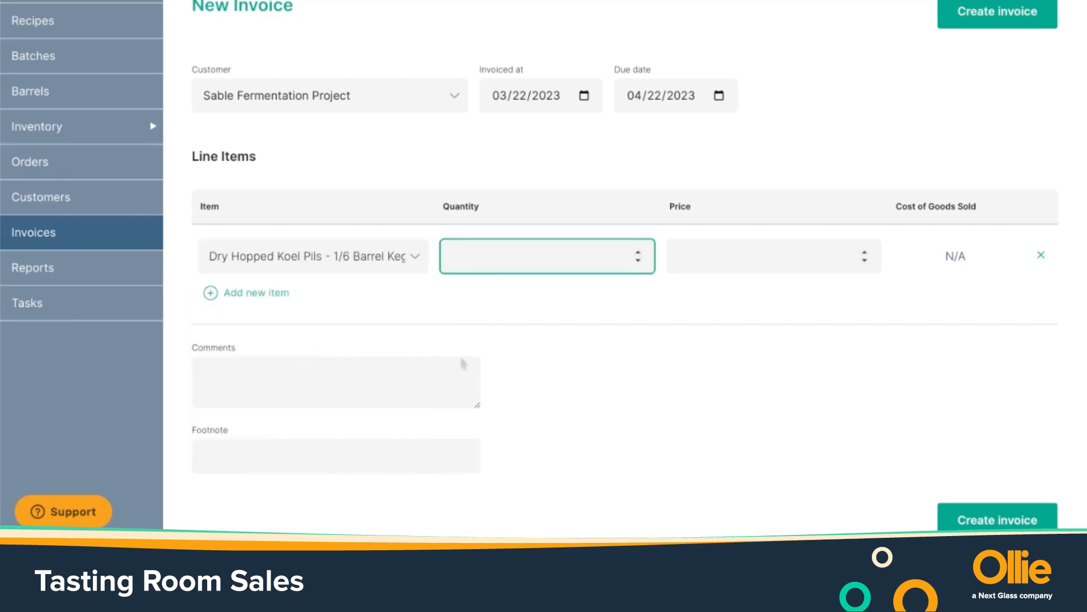
type("2")
left_click(735, 245)
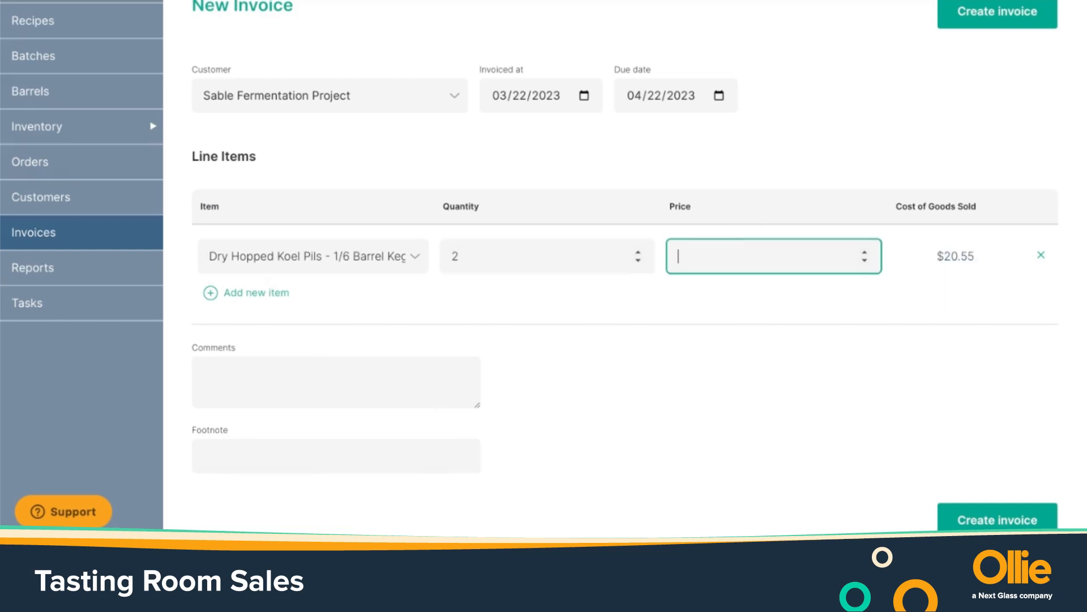
type("0")
left_click(930, 277)
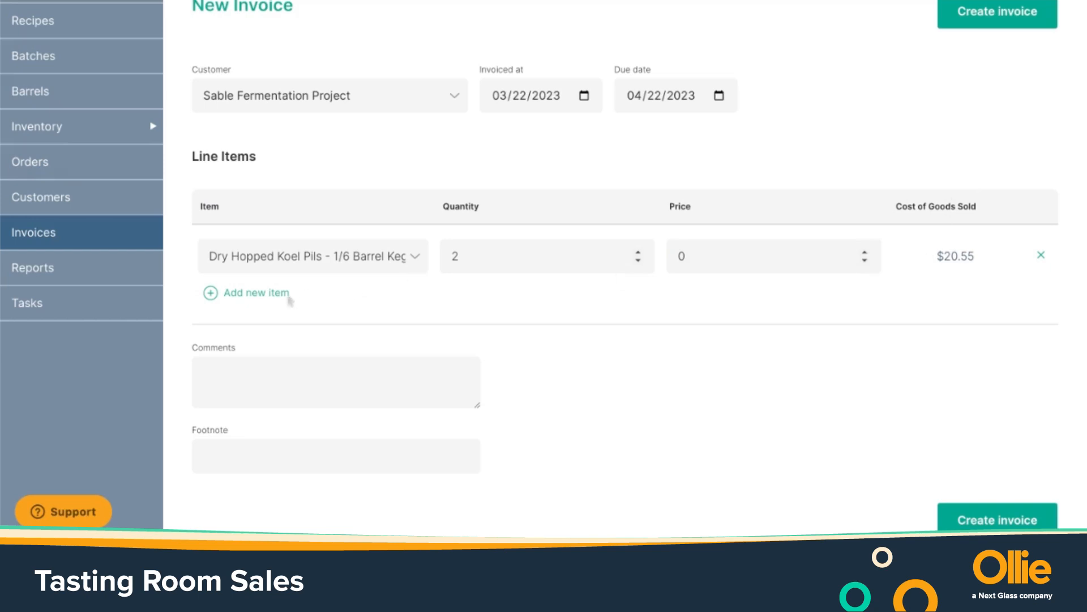
Step: Add a second line item, search for "ser" and select Sap IPA - Serving Tank 1
left_click(265, 292)
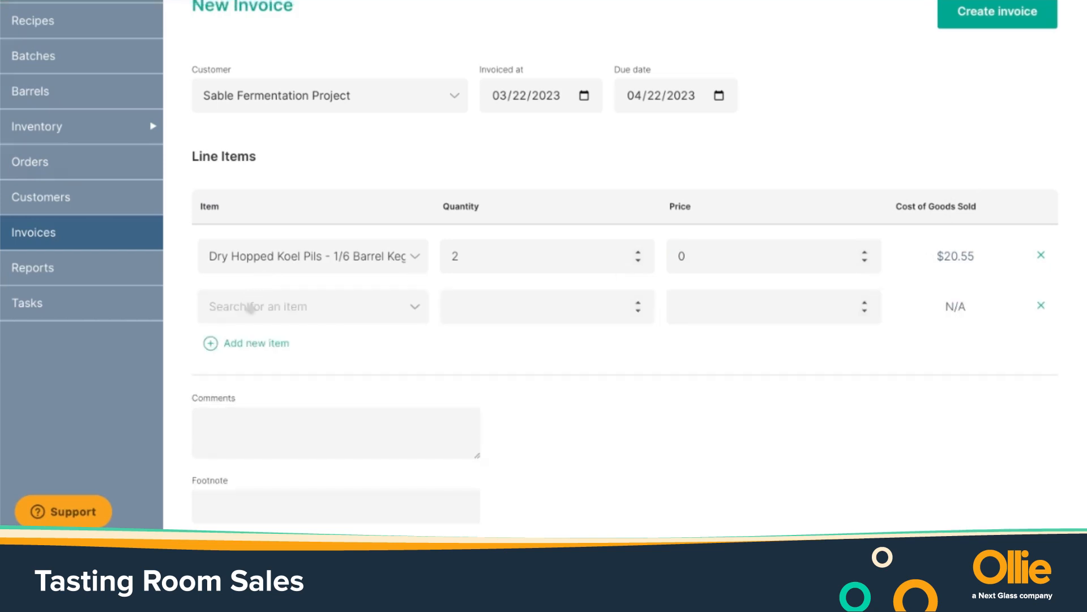
left_click(251, 309)
type("ser")
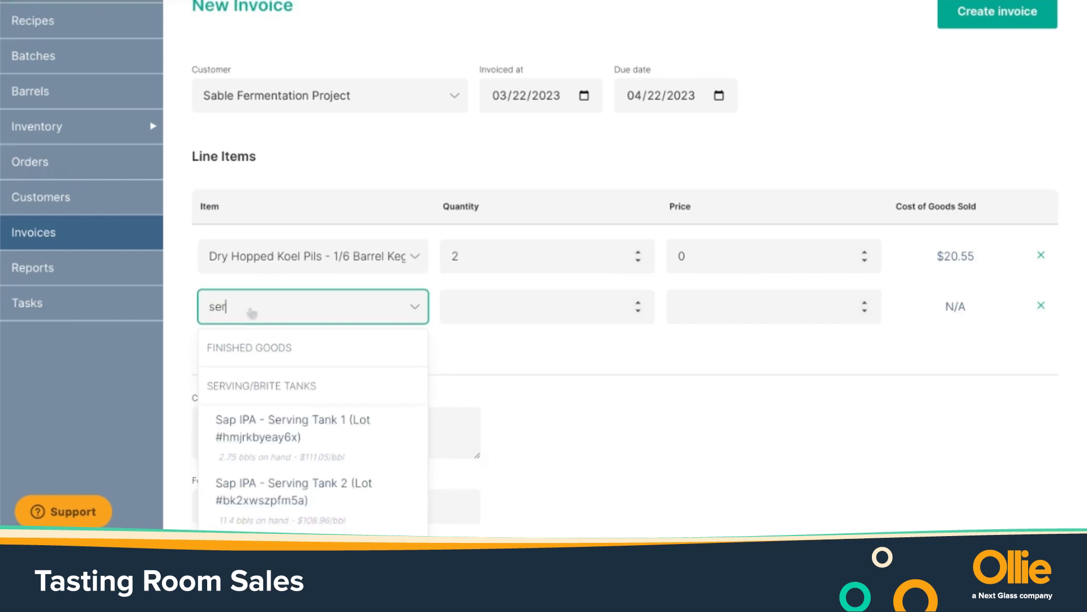
scroll(283, 407, "down", 1)
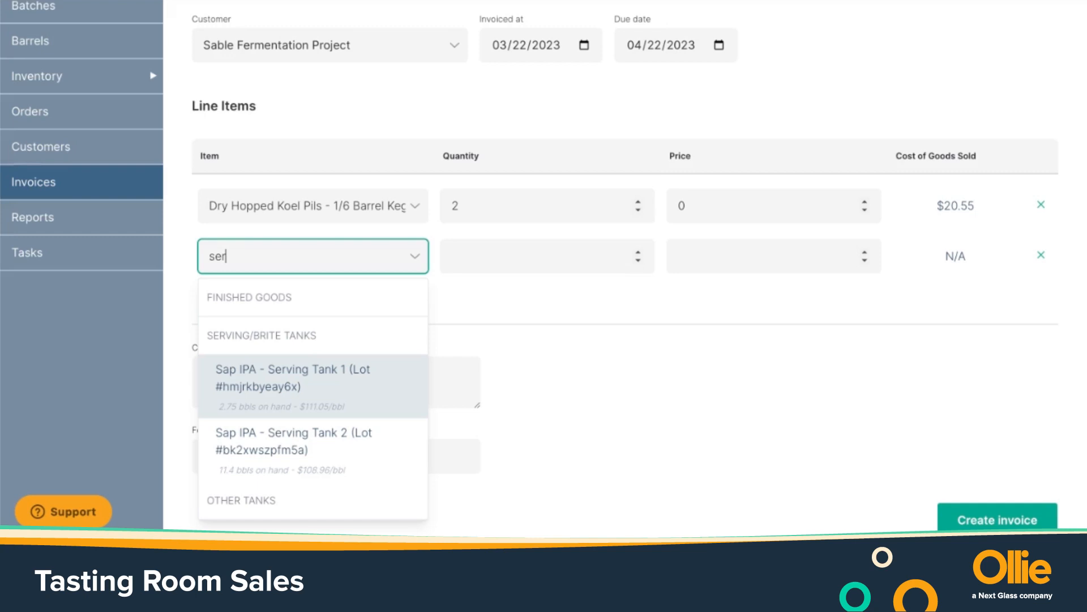
left_click(339, 390)
Step: Set the Sap IPA - Serving Tank 1 line to quantity .25 and price 0, and create the invoice
left_click(510, 268)
type(".25")
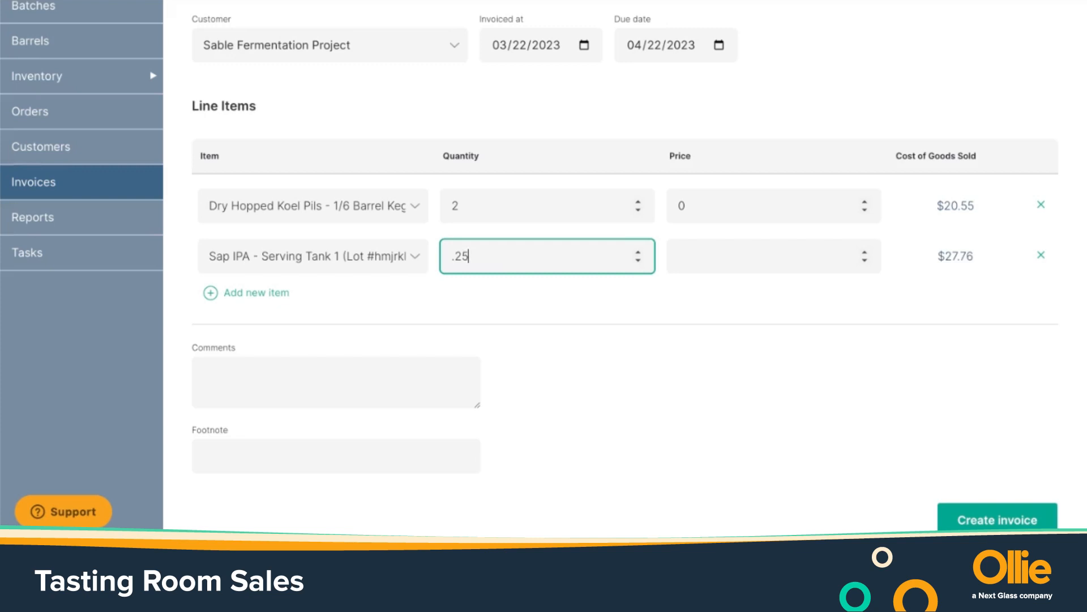
left_click(734, 263)
type("0")
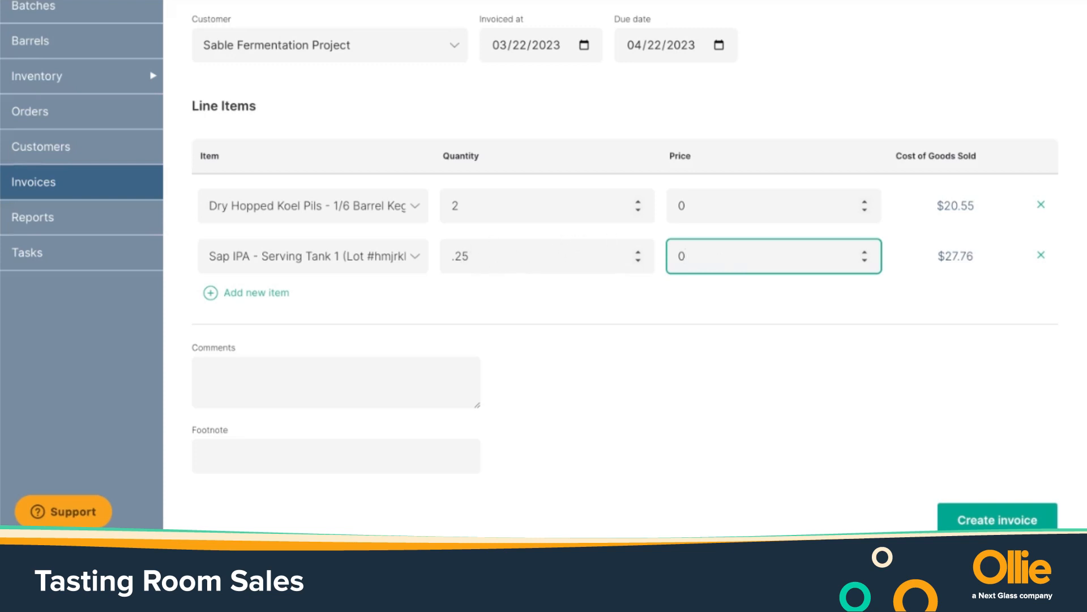
left_click(899, 252)
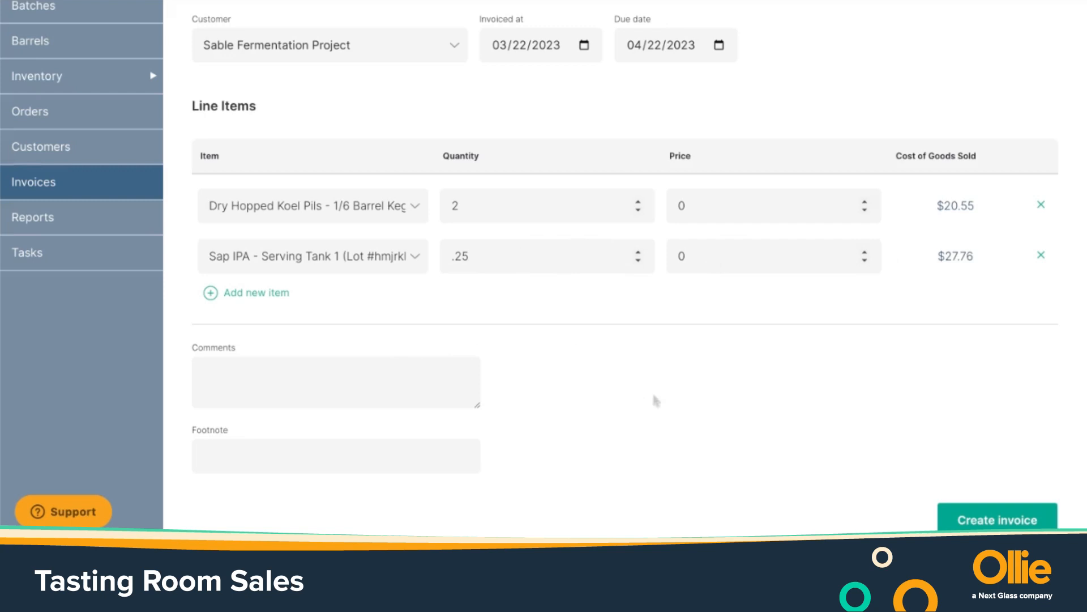
left_click(1002, 520)
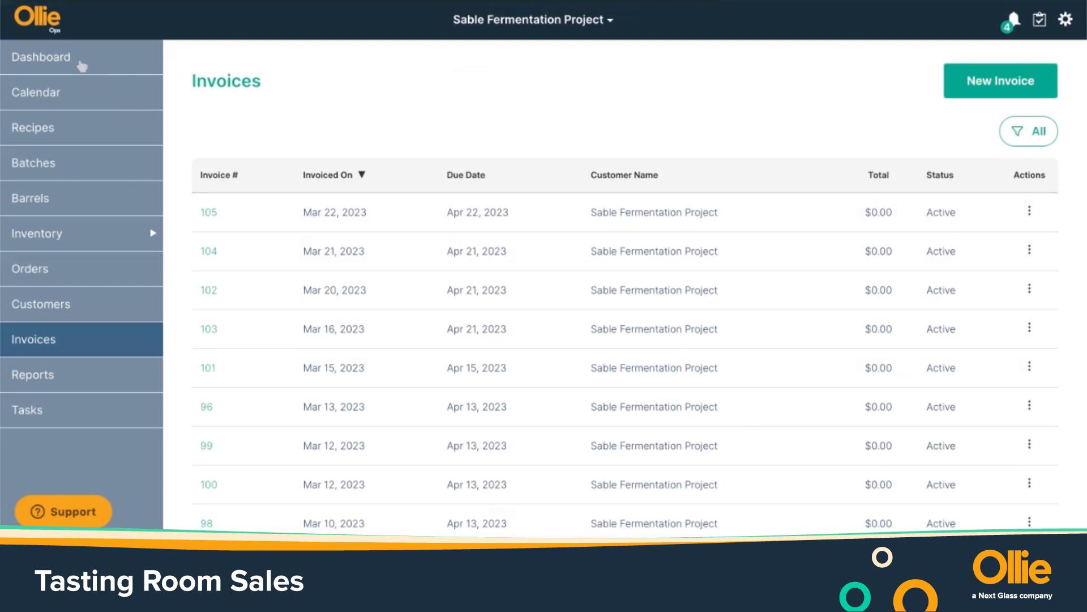
Step: Open the Sap IPA batch held in Serving Tank 1 from the dashboard and review its transactions
left_click(85, 64)
scroll(519, 300, "down", 5)
scroll(520, 336, "down", 4)
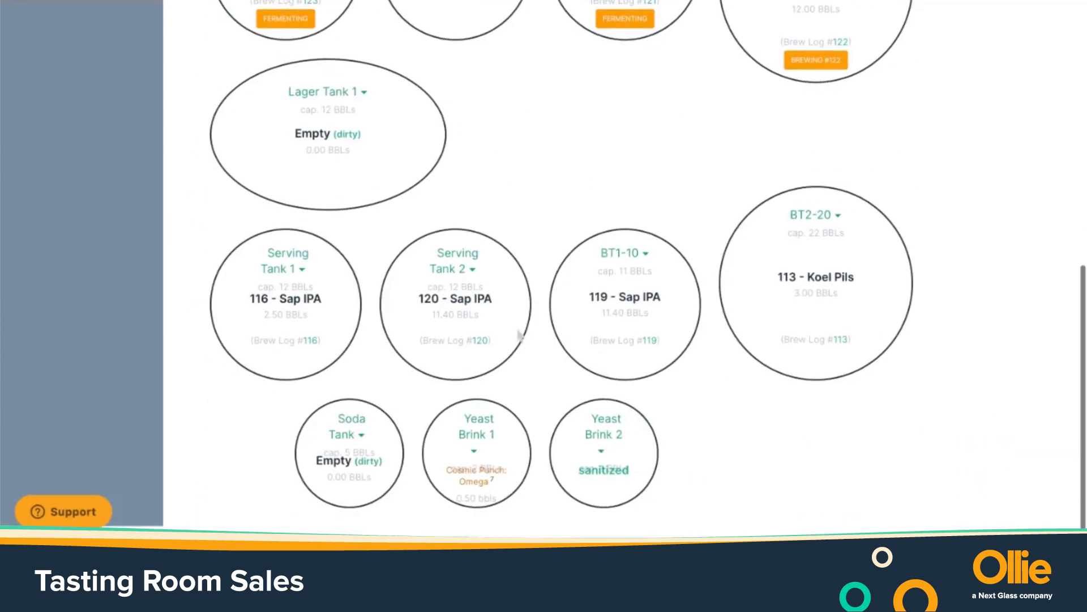
left_click(304, 306)
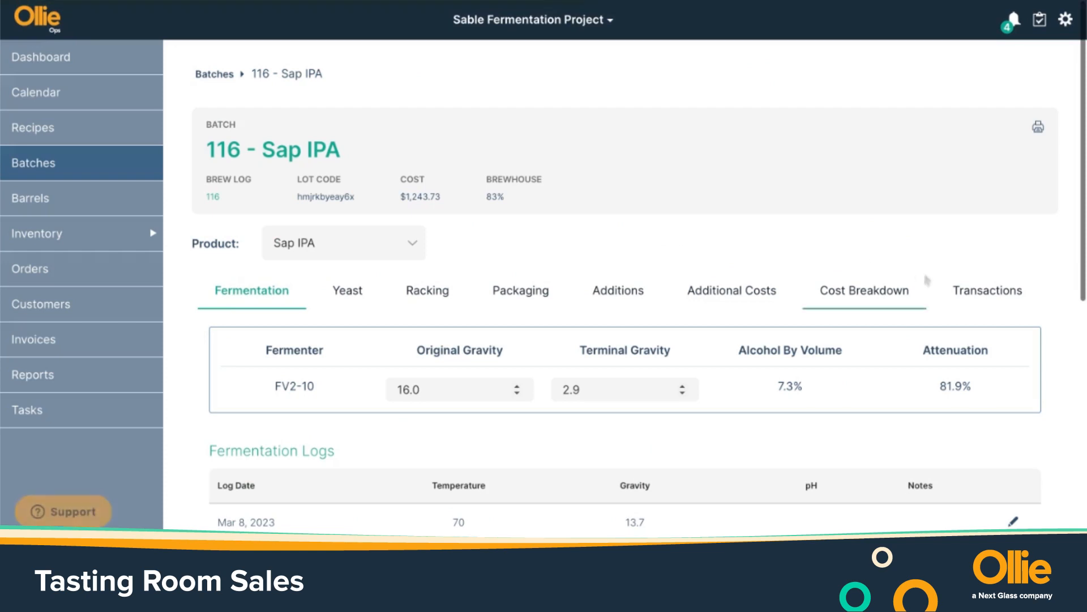
left_click(958, 290)
scroll(906, 363, "down", 4)
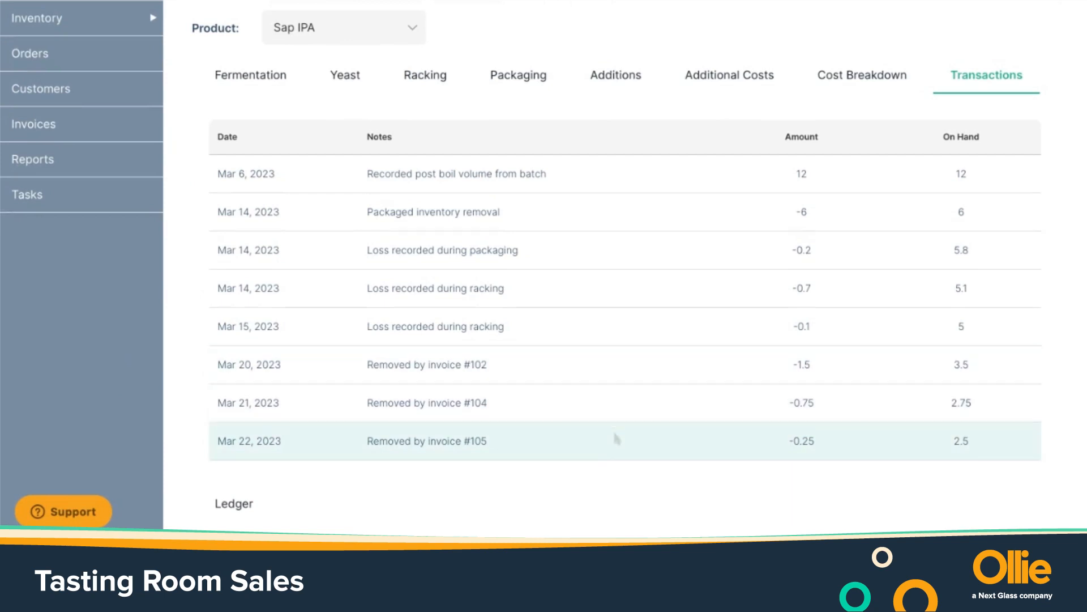
Step: Open the Sales report and check its customer filter options, leaving the filter on All
scroll(614, 452, "up", 4)
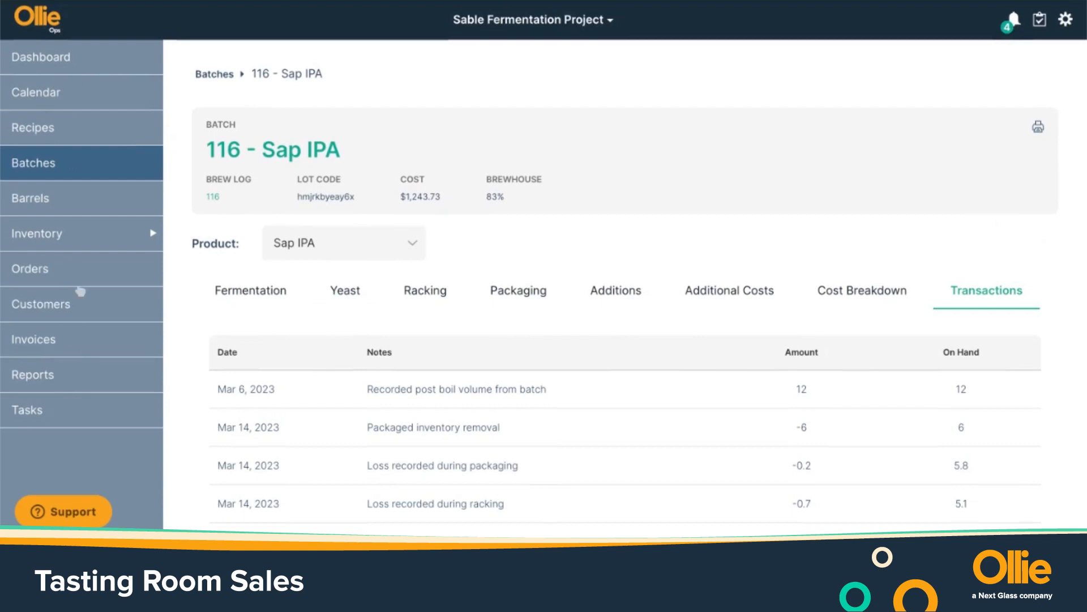
left_click(94, 368)
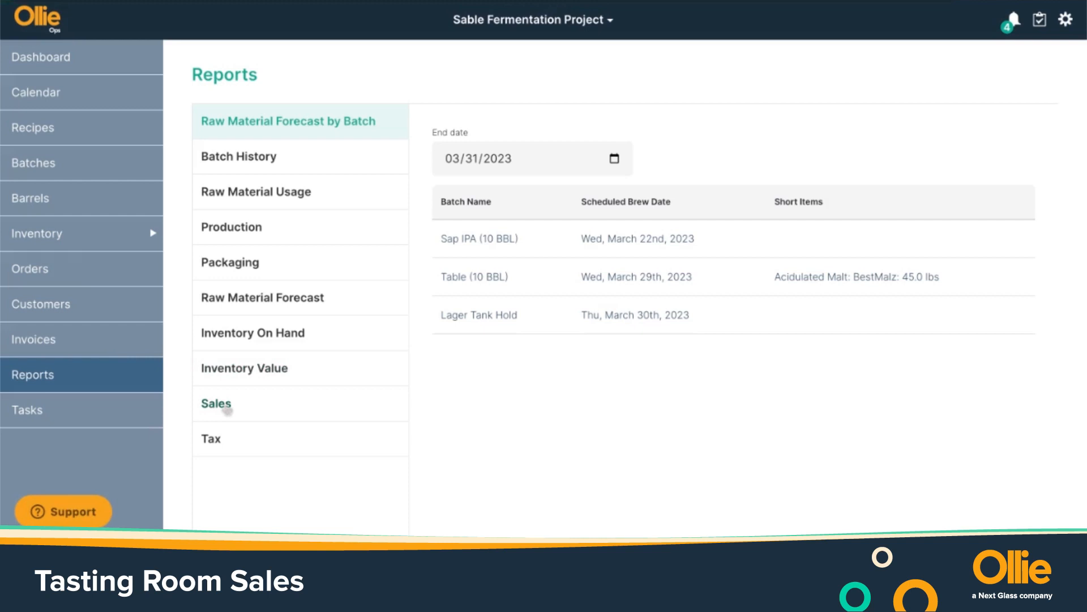
left_click(226, 406)
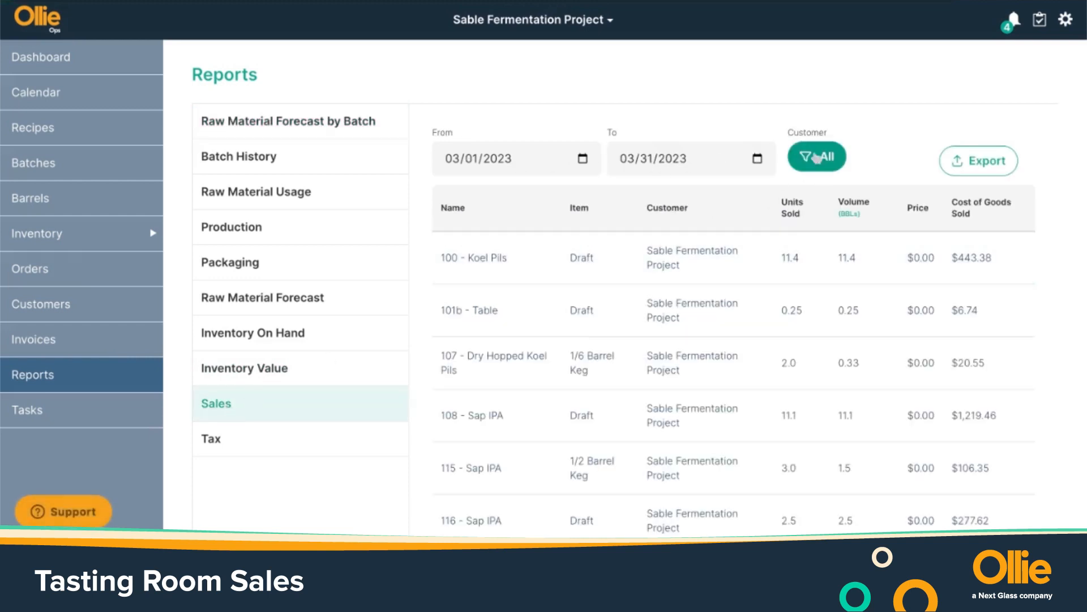
left_click(821, 158)
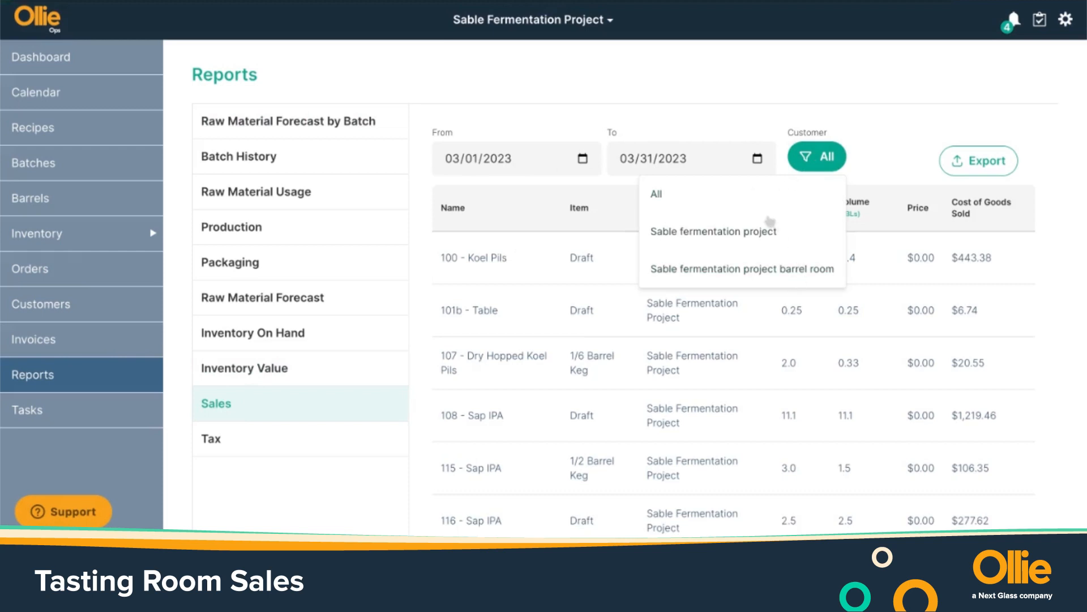
left_click(862, 149)
Step: Examine the March 2023 sales rows for each batch's item type, customer, units sold, volume, price and cost of goods sold
scroll(591, 282, "down", 2)
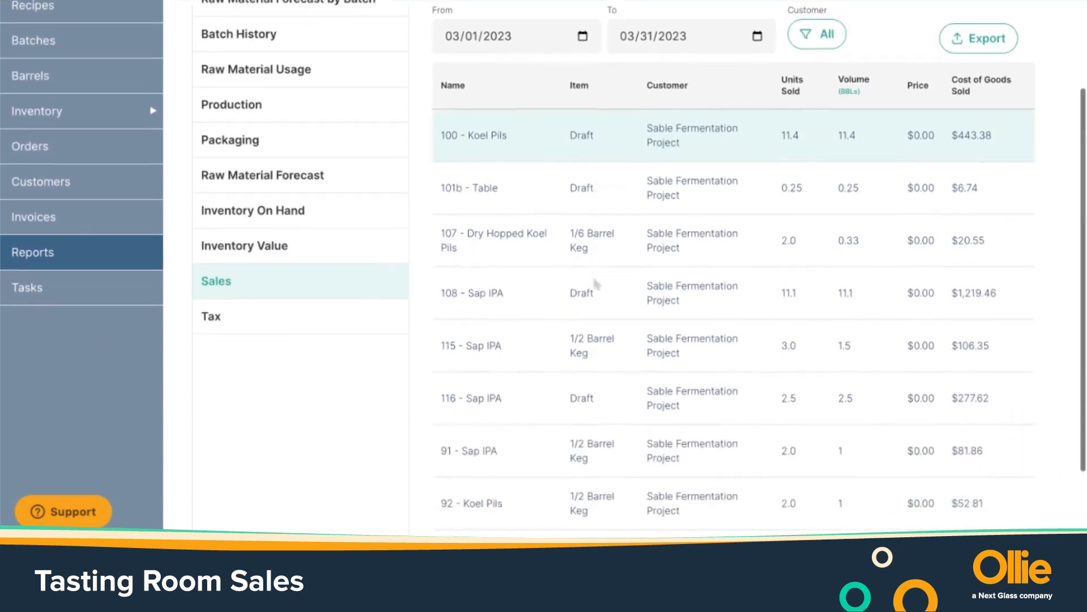
scroll(596, 284, "down", 1)
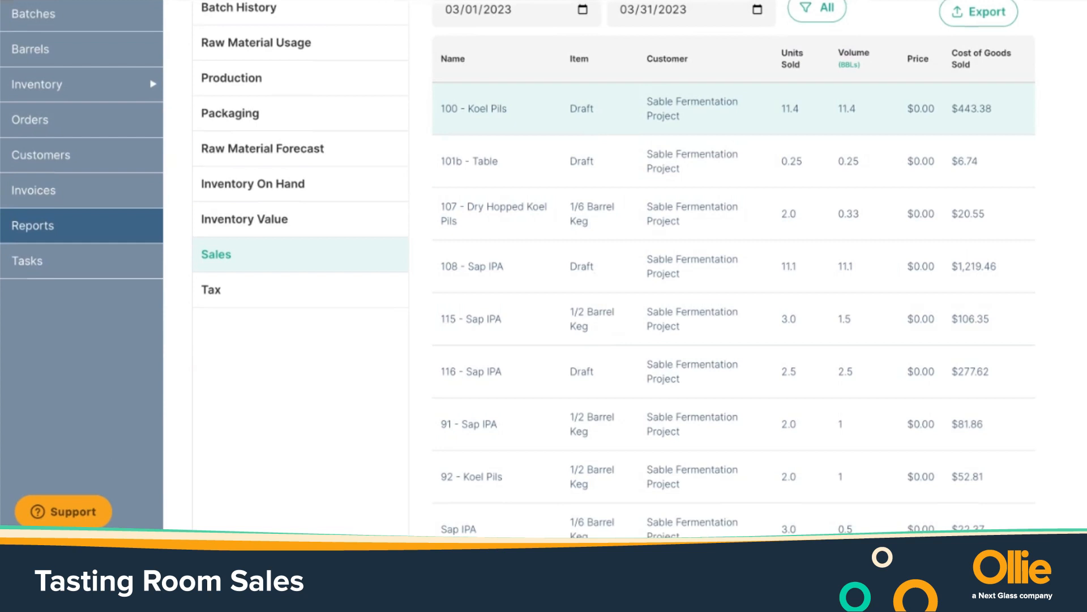
scroll(604, 210, "down", 1)
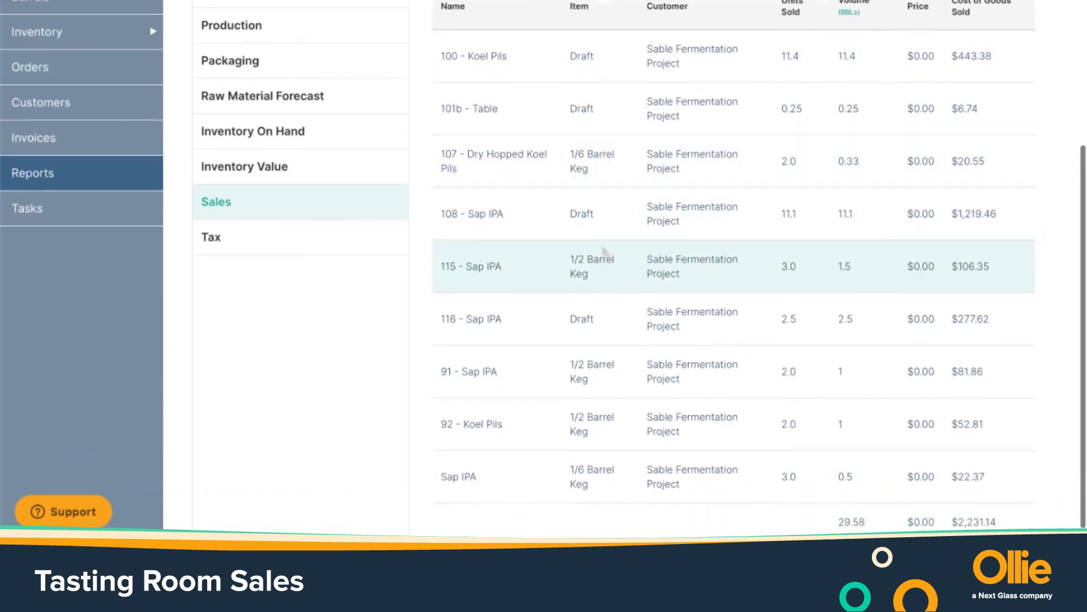
scroll(608, 369, "up", 1)
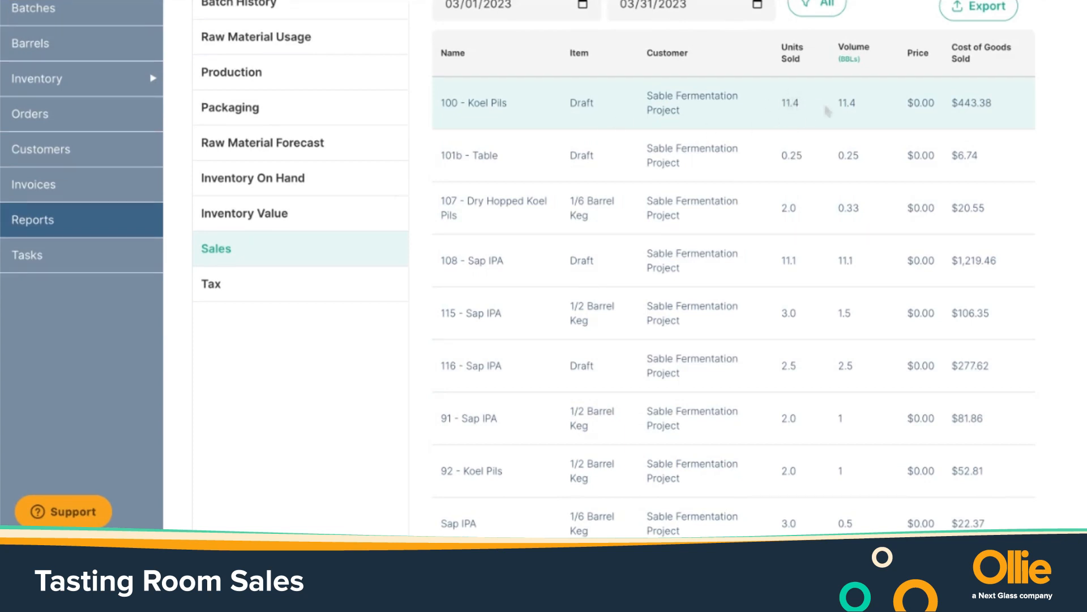
scroll(801, 205, "down", 1)
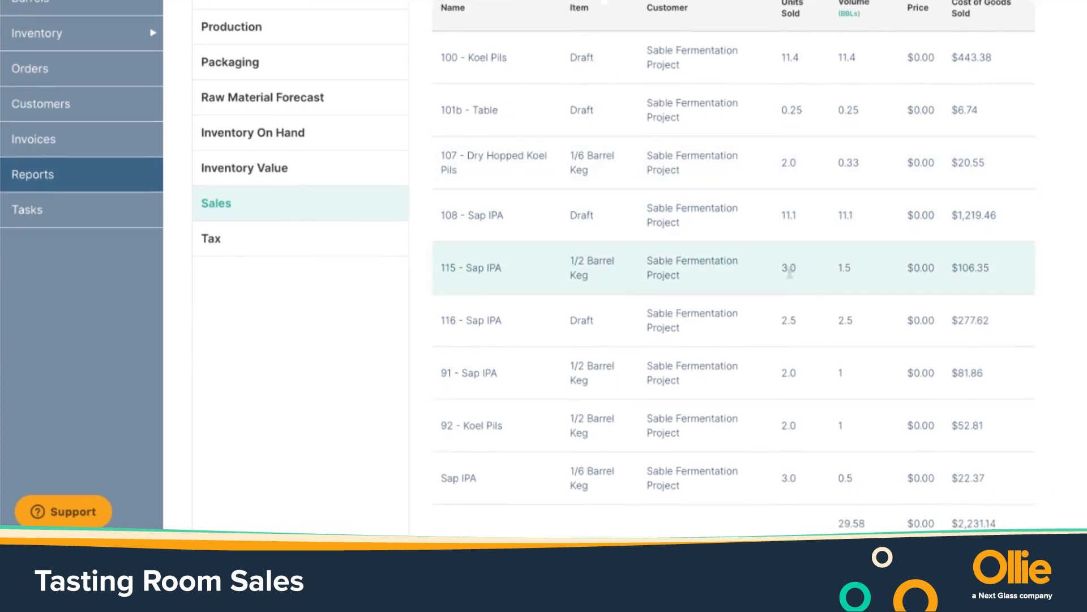
scroll(789, 272, "up", 1)
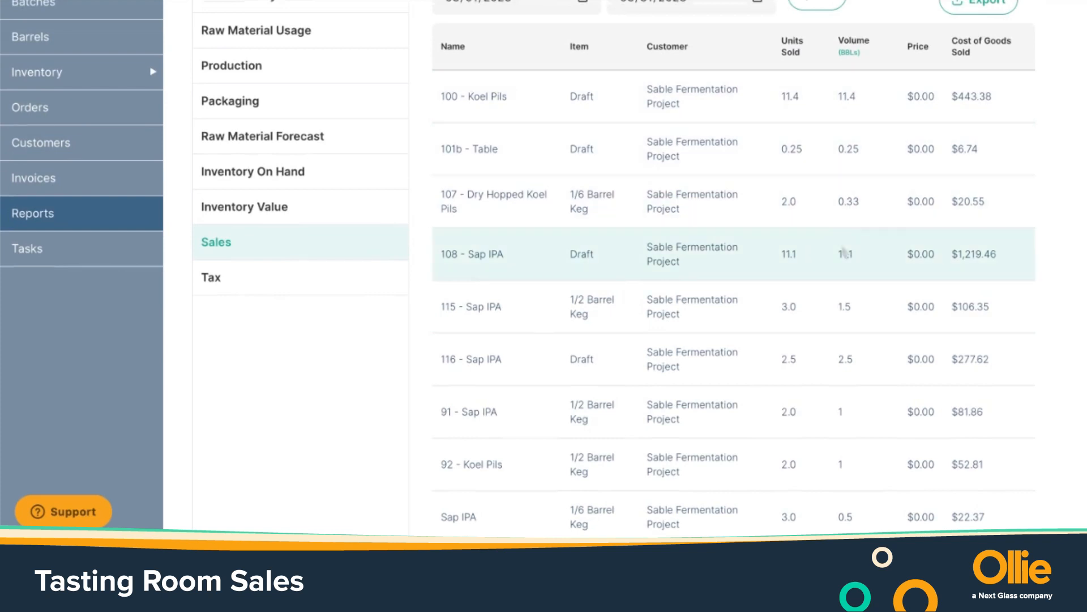
scroll(844, 252, "down", 1)
scroll(843, 252, "up", 2)
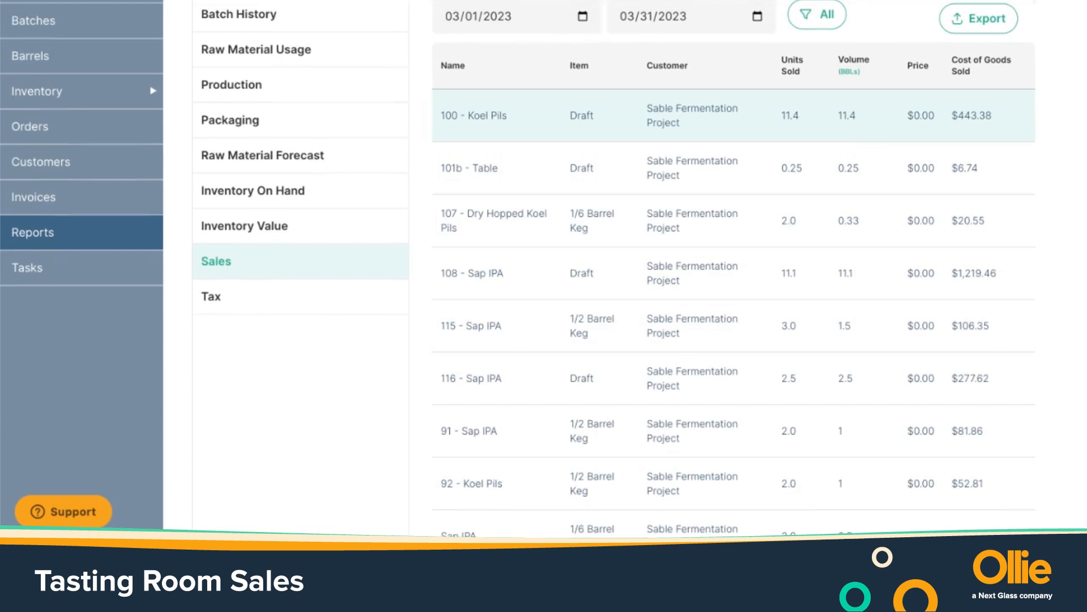
scroll(923, 111, "down", 2)
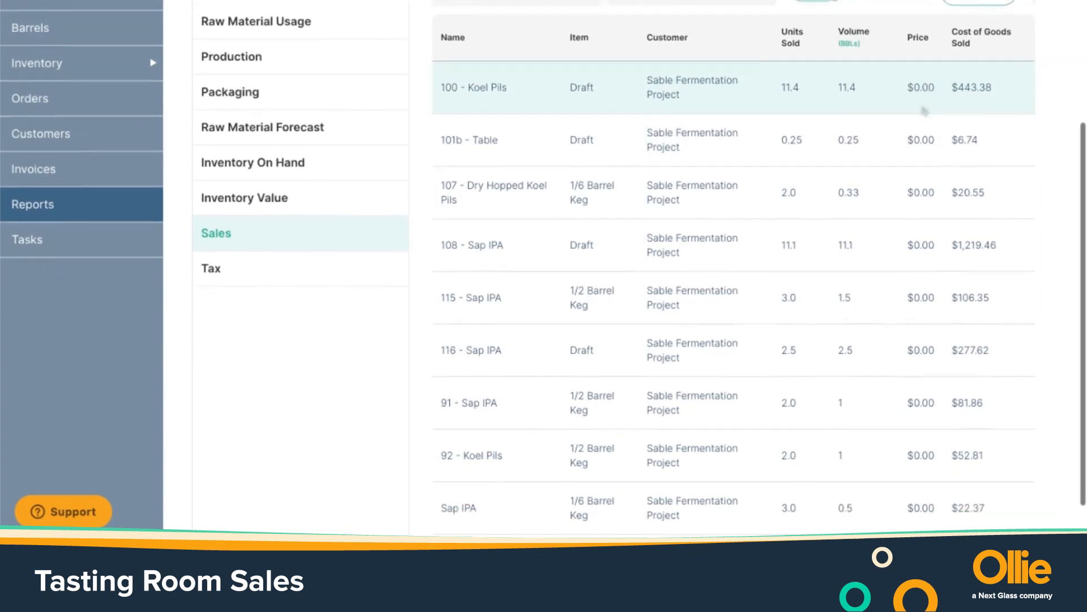
scroll(938, 346, "up", 1)
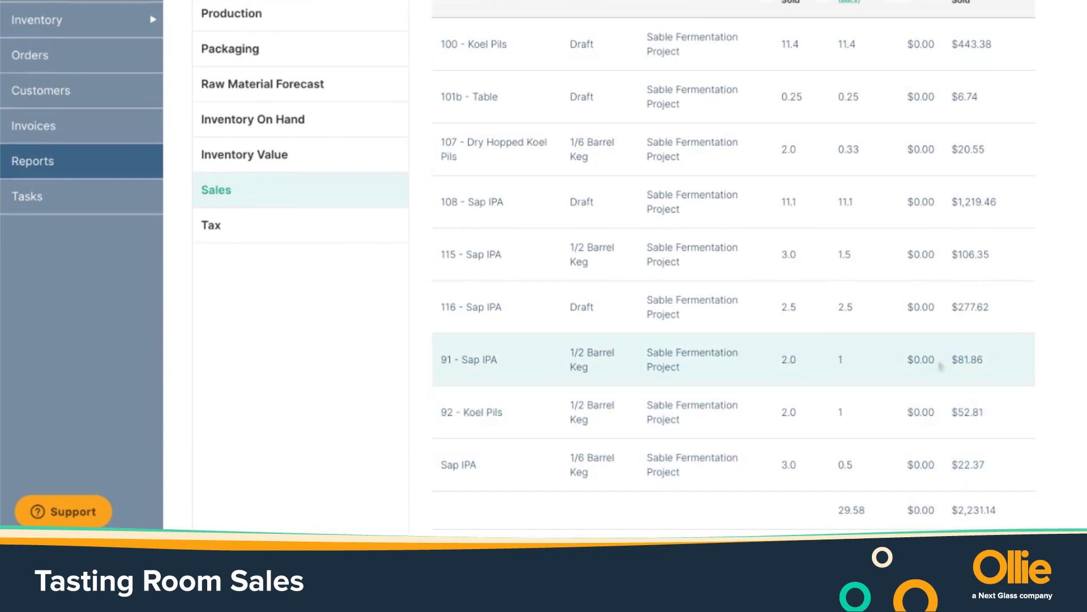
scroll(935, 338, "up", 1)
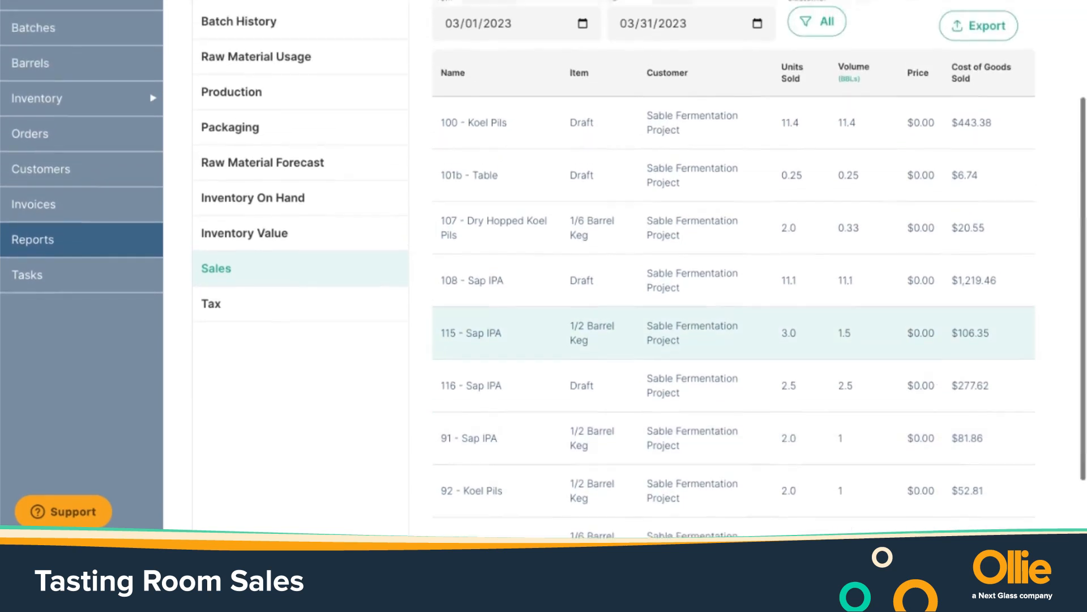
scroll(962, 283, "up", 1)
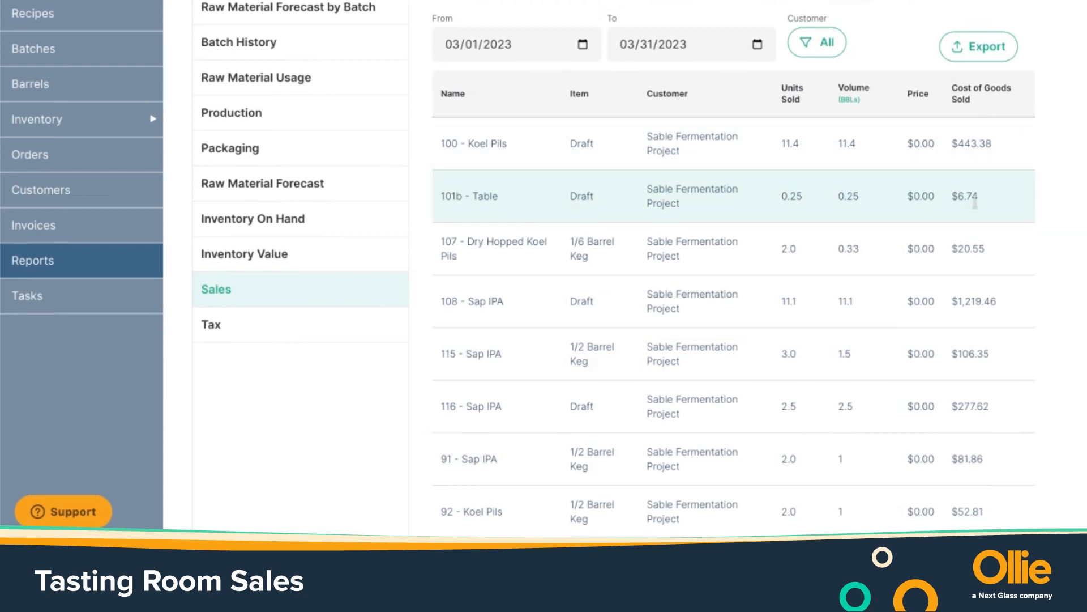
Step: Highlight the total volume sold in the Sales report's totals row and review it against the batch rows
scroll(975, 201, "down", 2)
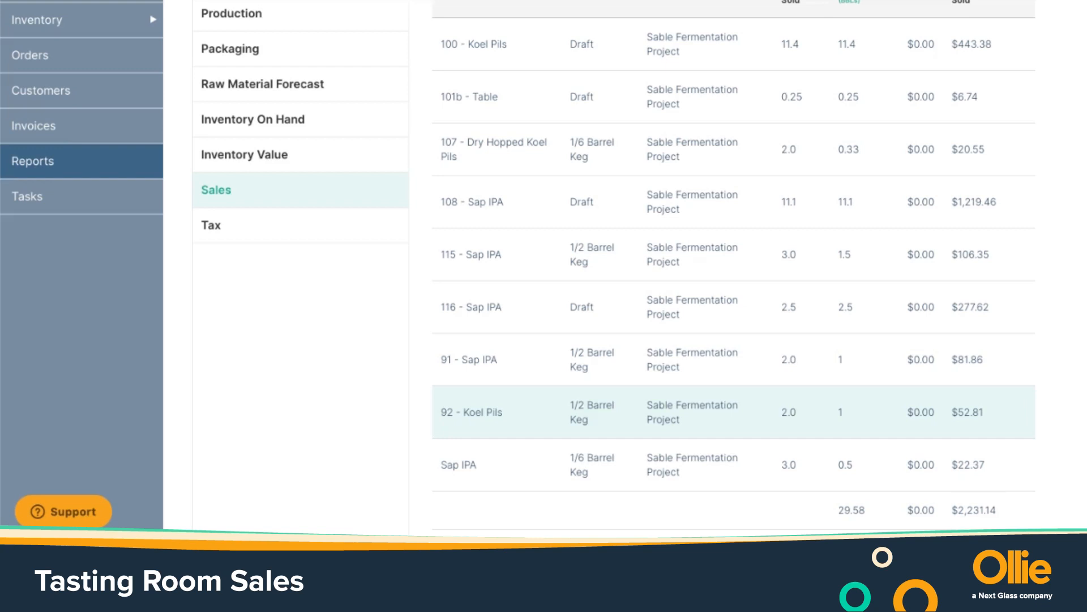
double_click(847, 510)
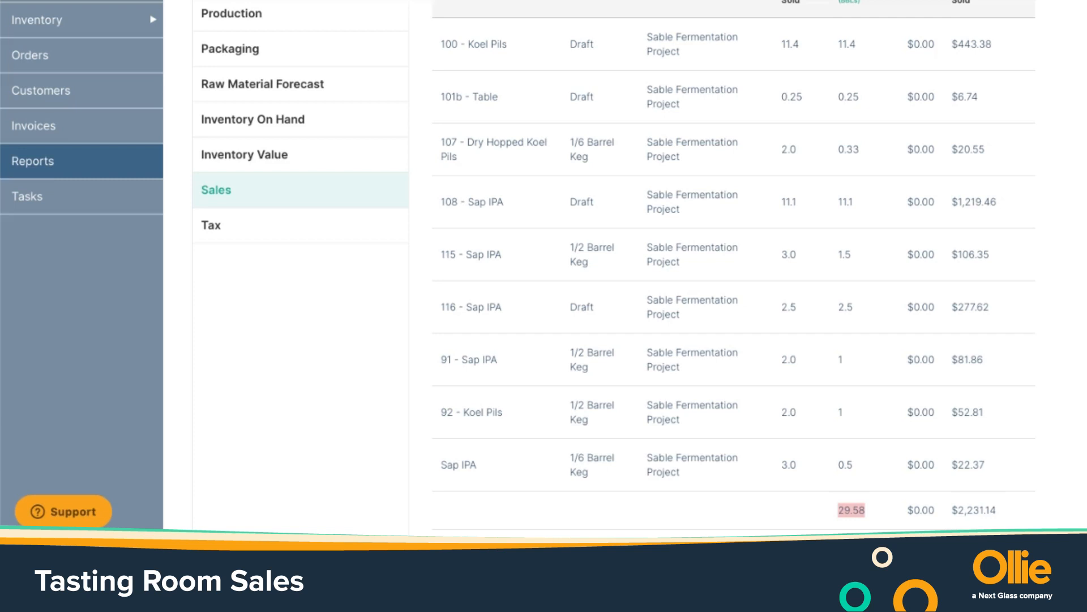
scroll(856, 371, "up", 3)
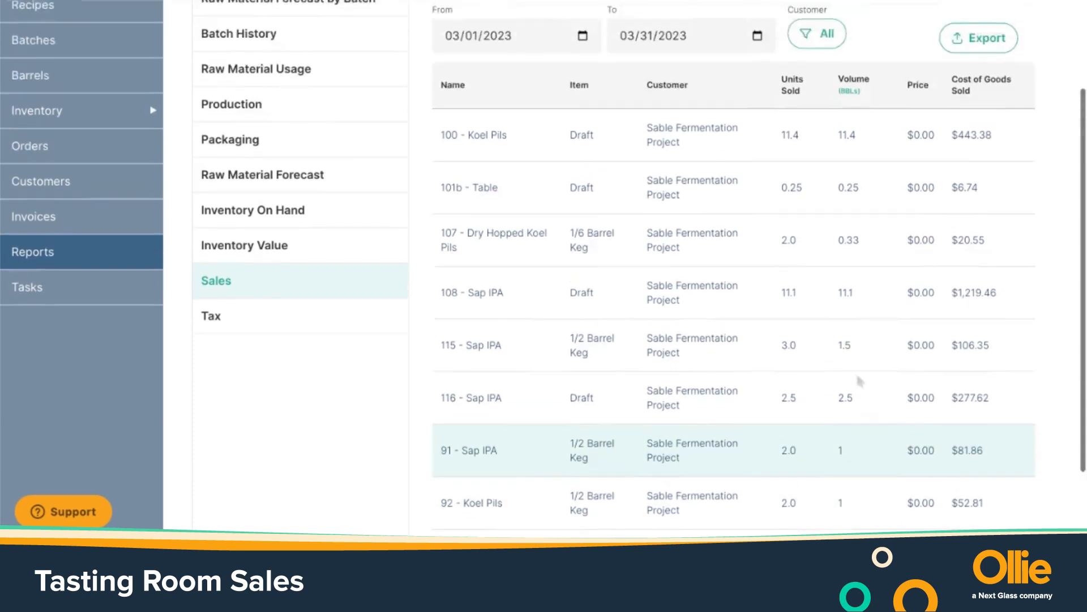